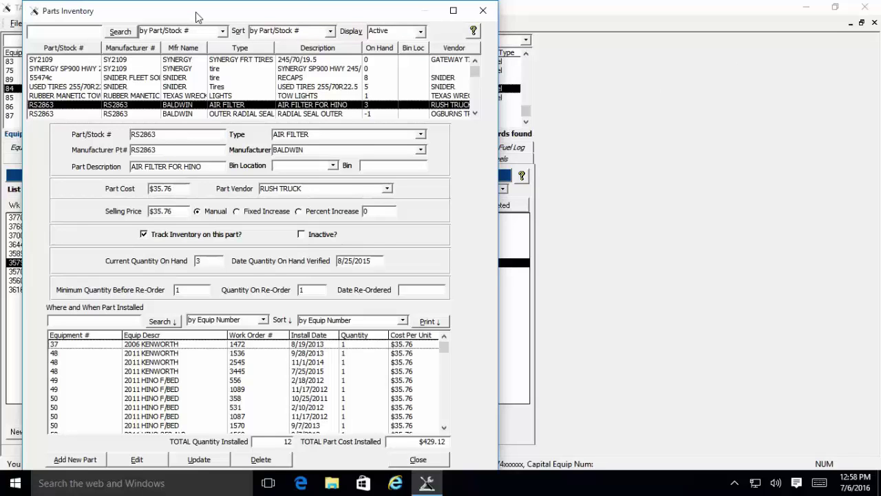
Close the Parts Inventory window to return to the 2016 Kenworth T880 (unit 84) work orders.
left_click(483, 11)
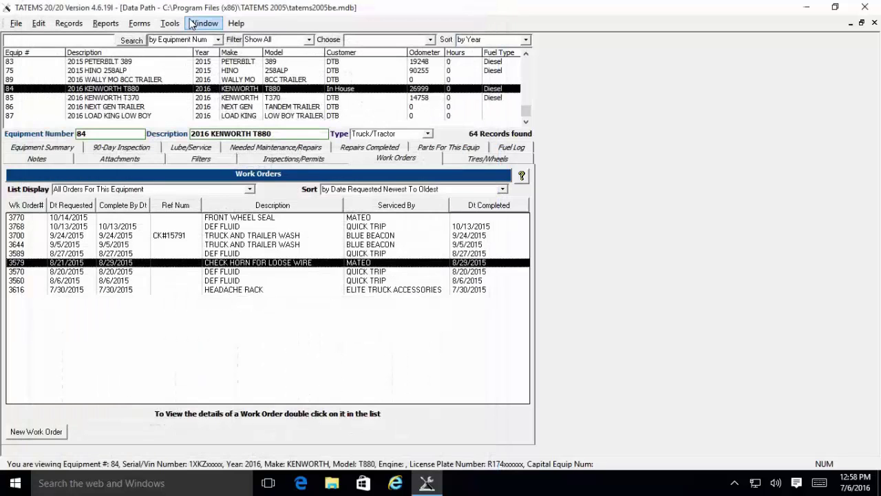
Reopen Parts Inventory from the Forms menu and start a new blank part record.
left_click(133, 26)
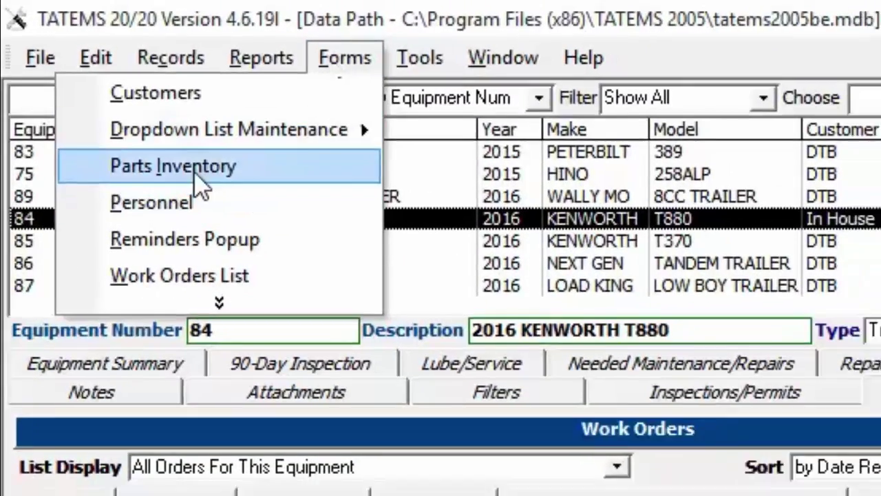
left_click(162, 158)
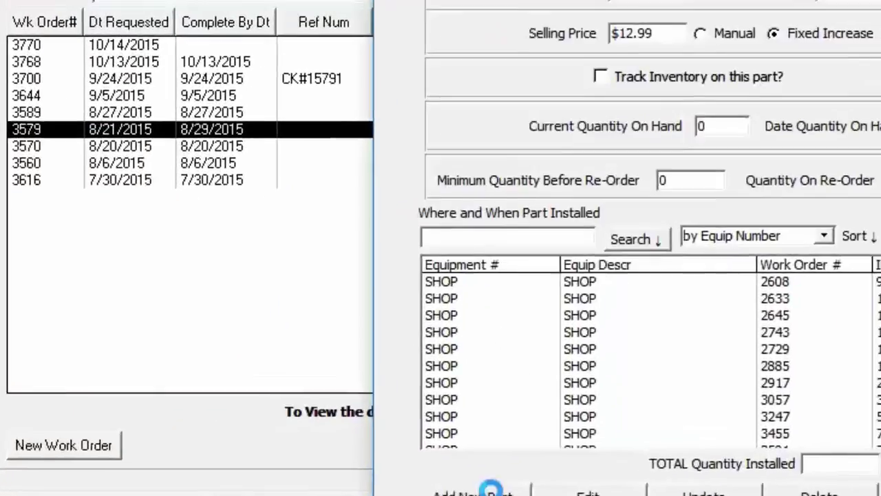
left_click(276, 485)
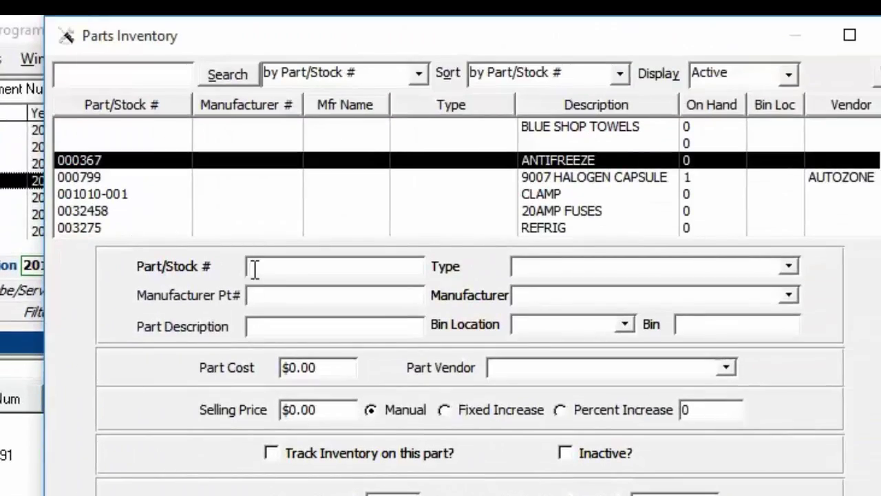
Enter test1234 as both the Part/Stock # and the Manufacturer Pt#.
type("test1234")
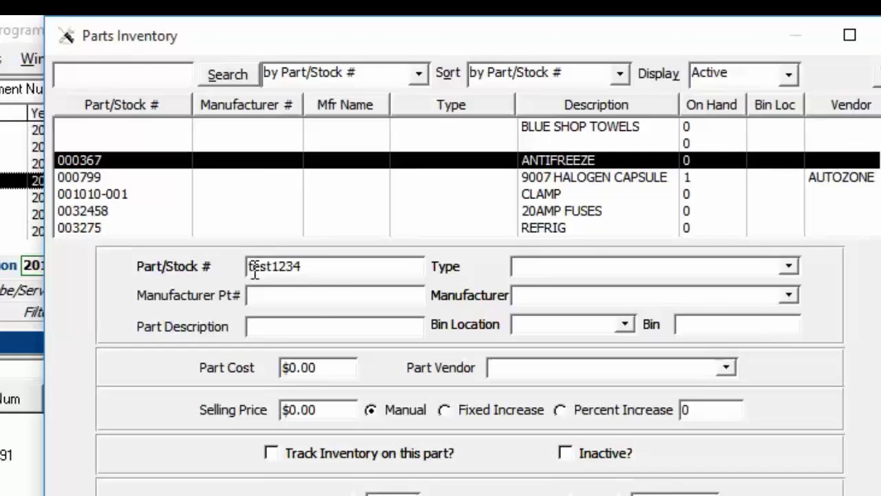
left_click(329, 295)
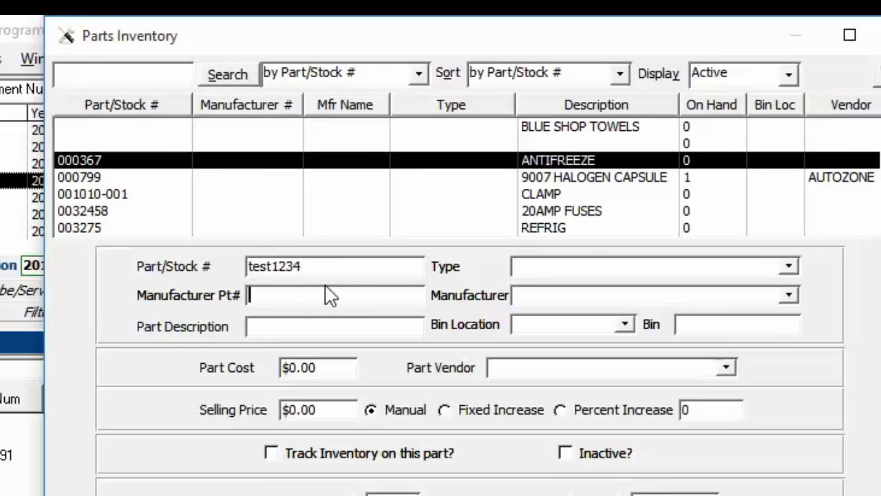
type("test1234")
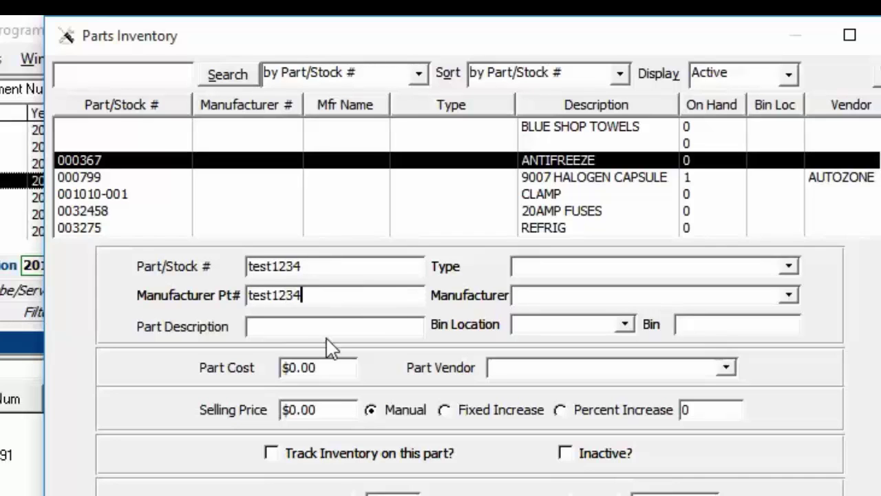
Enter the part description 'Test Part', correcting the 'Teat' typo.
left_click(325, 320)
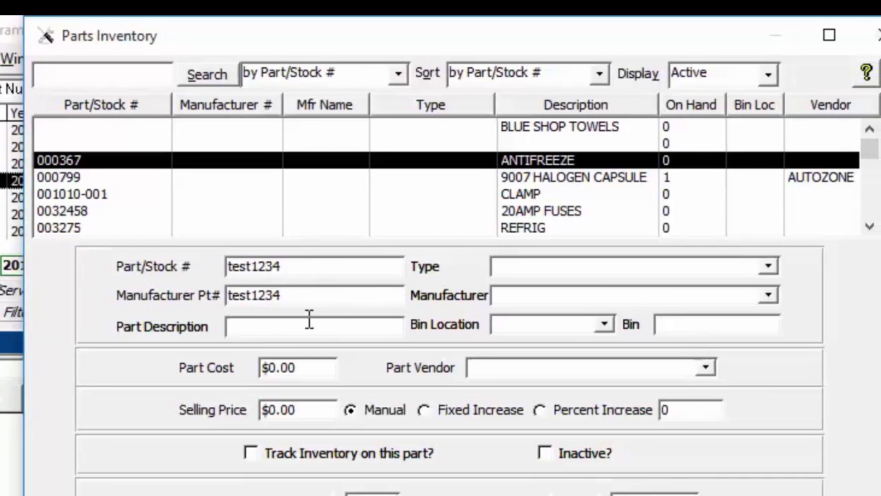
type("Teat ")
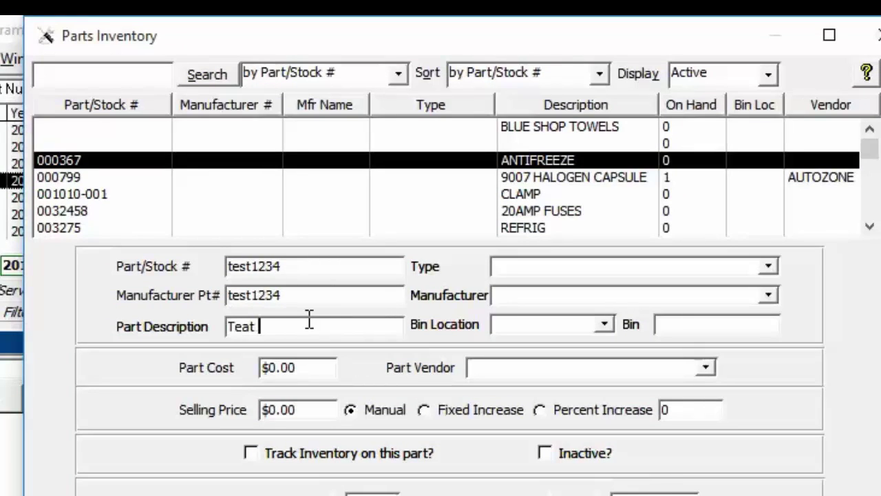
type("Part")
left_click(264, 332)
key("Left")
key("Left")
key("BackSpace")
type("s")
left_click(768, 268)
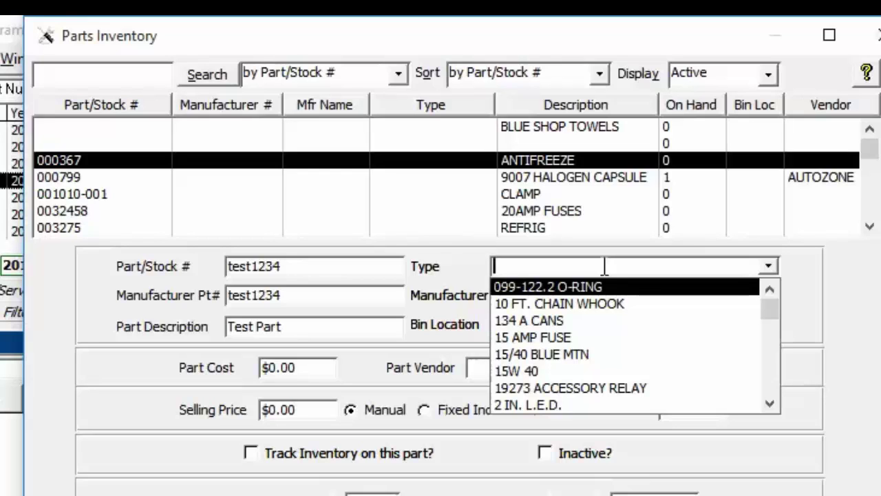
Set Type to OIL FILTER and Manufacturer to 0REILLY, and enter bin location Rack 1.
left_click_drag(770, 308, 527, 256)
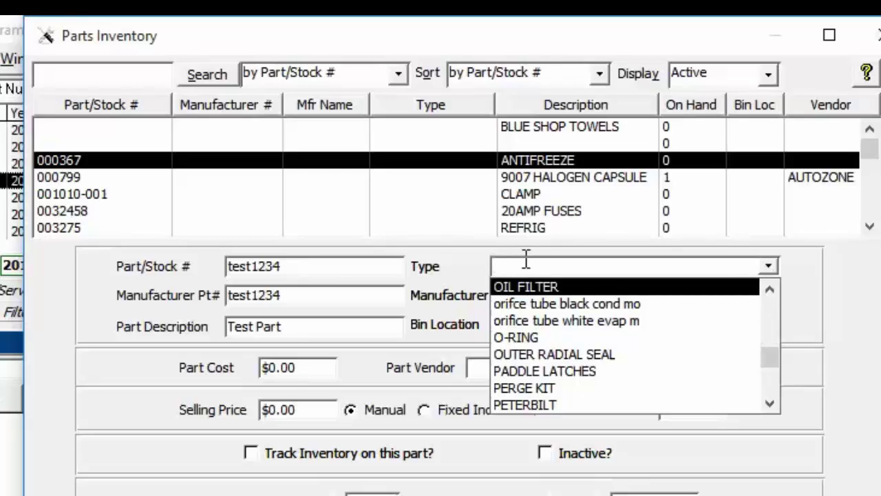
left_click(529, 265)
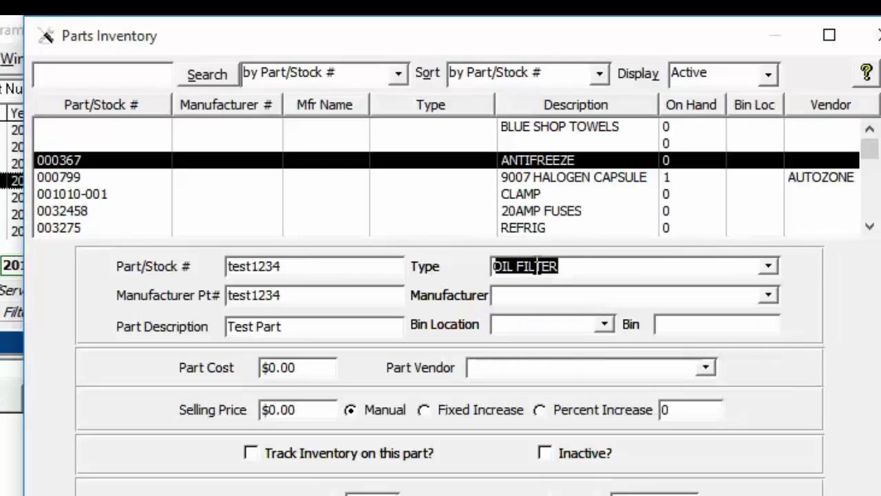
left_click(768, 295)
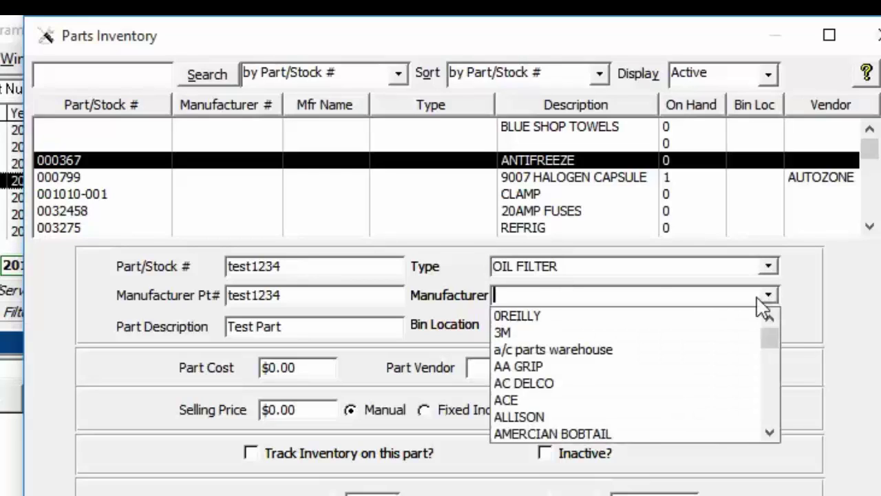
left_click(596, 316)
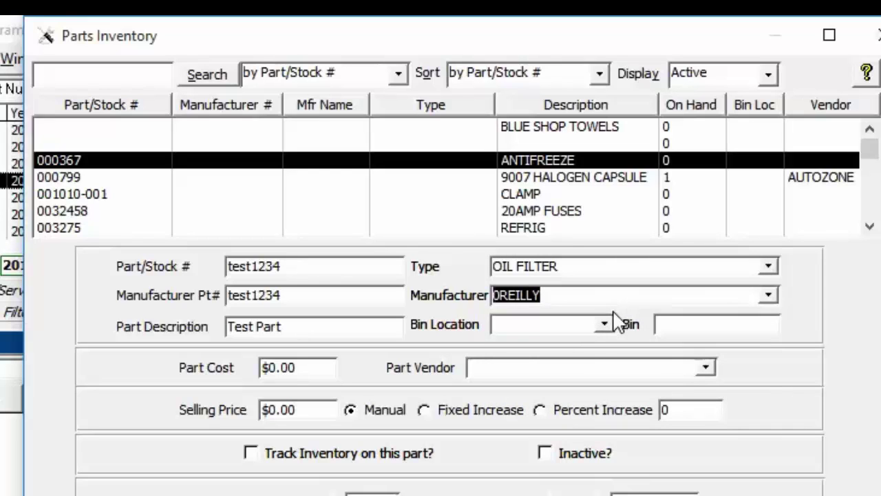
left_click(605, 325)
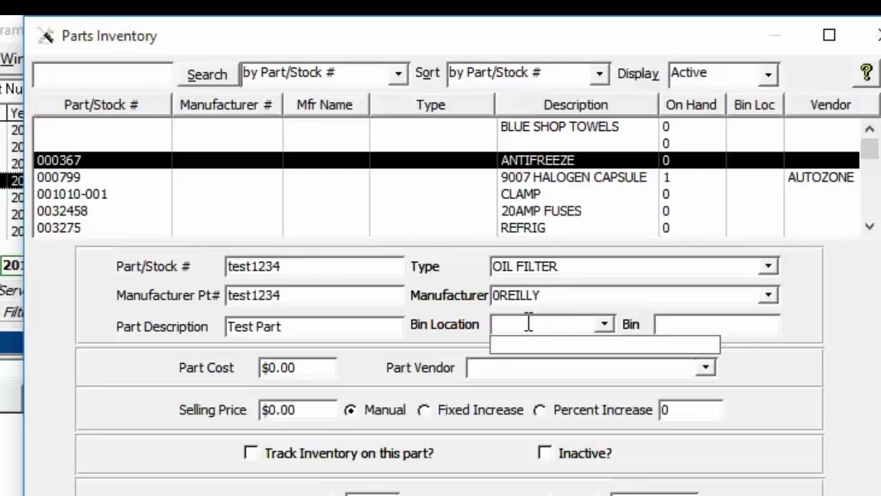
type("Rack 1")
Add Rack 1 as a new bin location and set the Bin to A5.
key("Return")
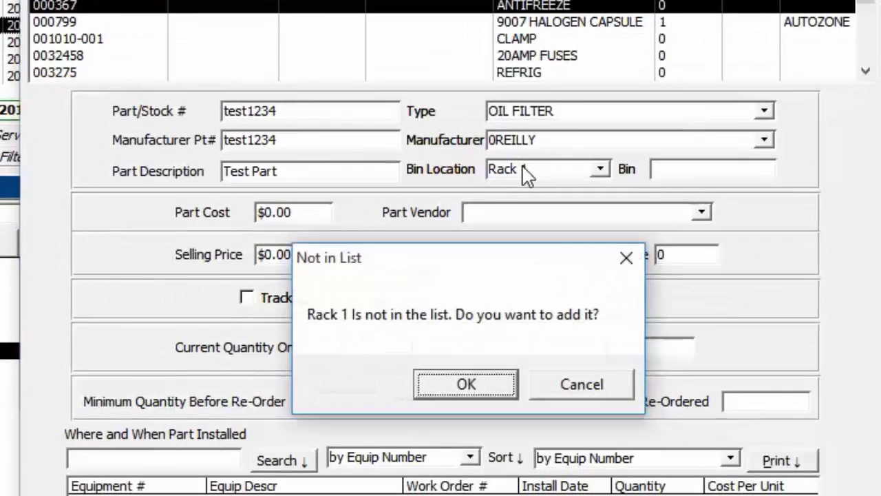
left_click(485, 387)
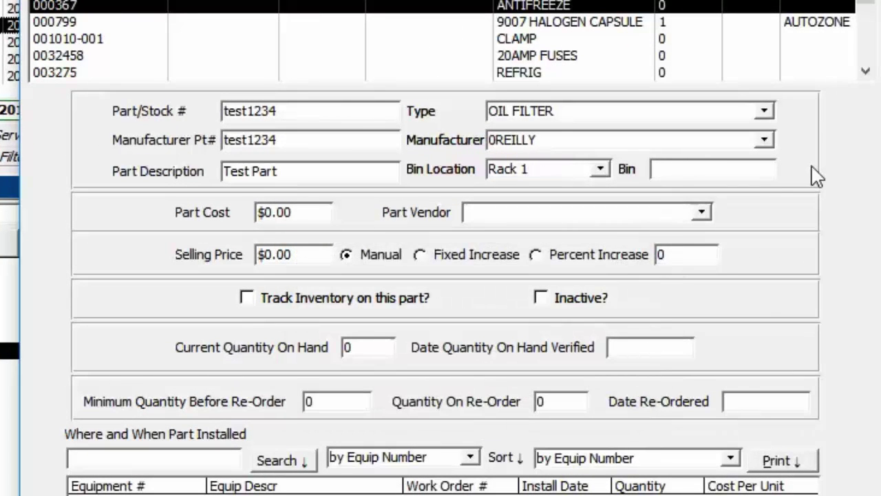
type("Sheld")
key("BackSpace")
key("BackSpace")
key("BackSpace")
key("BackSpace")
key("BackSpace")
type("A5")
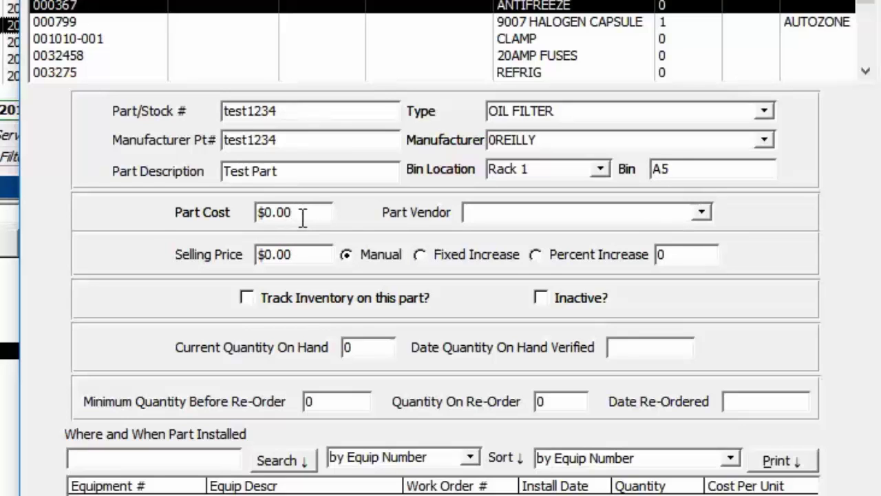
Set the Part Cost to $5.00.
left_click_drag(302, 211, 160, 227)
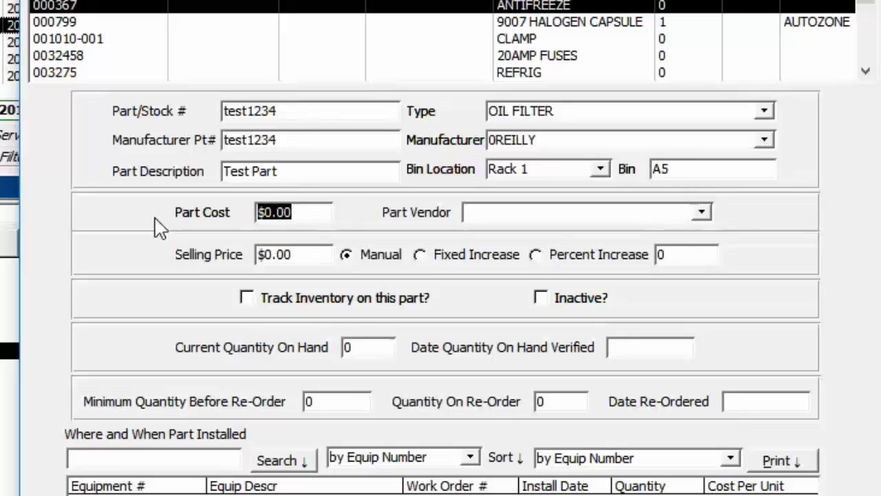
type("$5")
key("Tab")
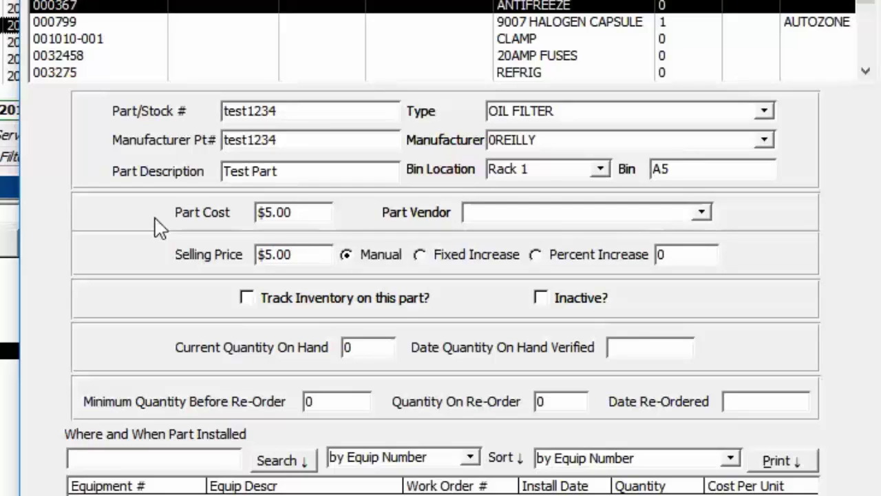
Choose vendor A&W BEARING & SUPPLY and try fixed-increase pricing with an increase of 10.
left_click(701, 213)
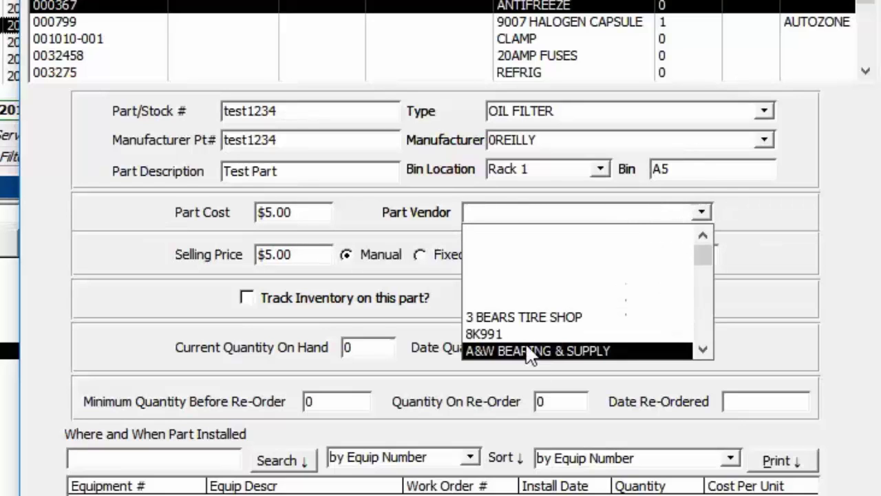
left_click(527, 352)
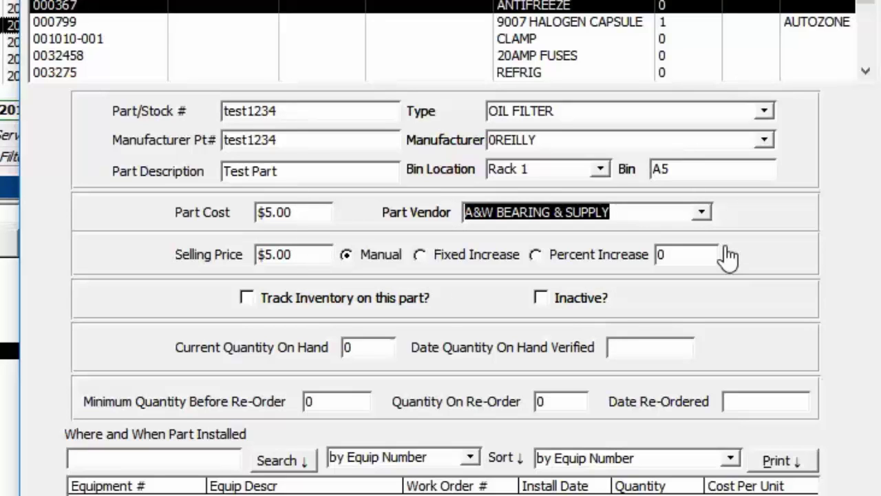
left_click(419, 255)
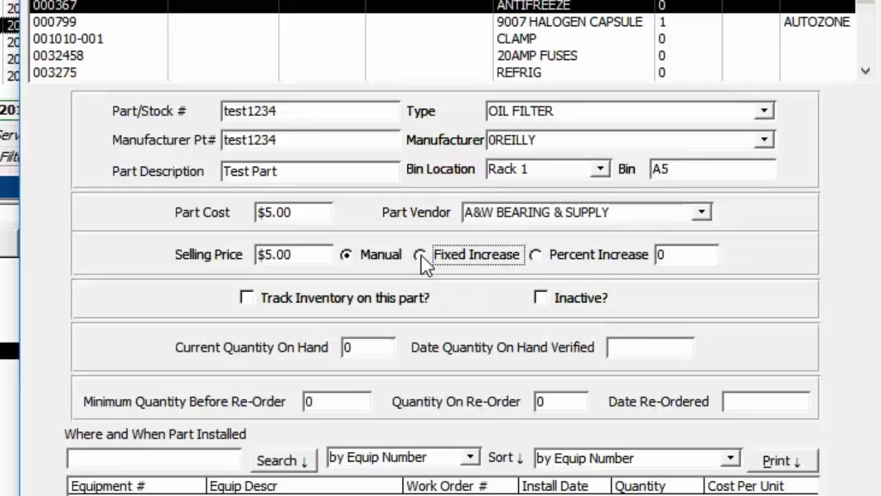
left_click(690, 256)
type("10")
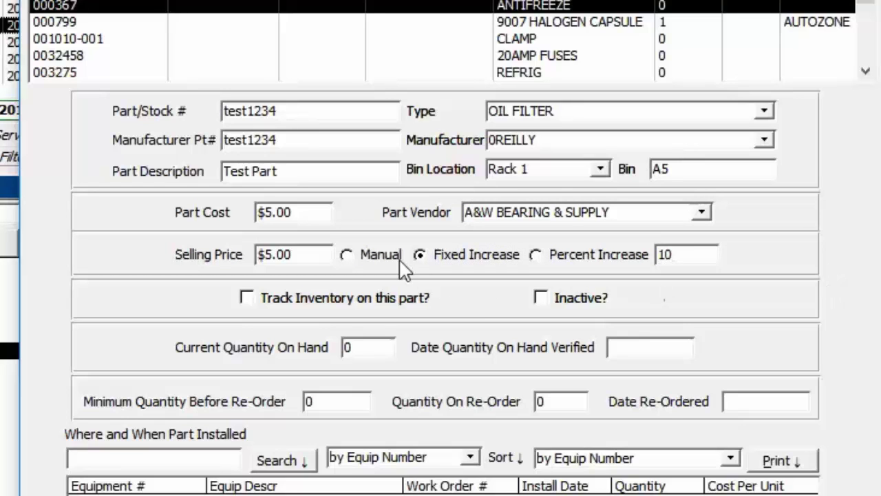
left_click(319, 210)
Try percent-increase pricing and check the resulting selling price.
left_click(535, 256)
left_click(689, 252)
left_click(307, 212)
left_click(316, 255)
left_click(285, 254)
left_click_drag(276, 254, 296, 253)
left_click(295, 254)
Switch pricing back to manual and set the selling price to $15.00.
left_click(347, 254)
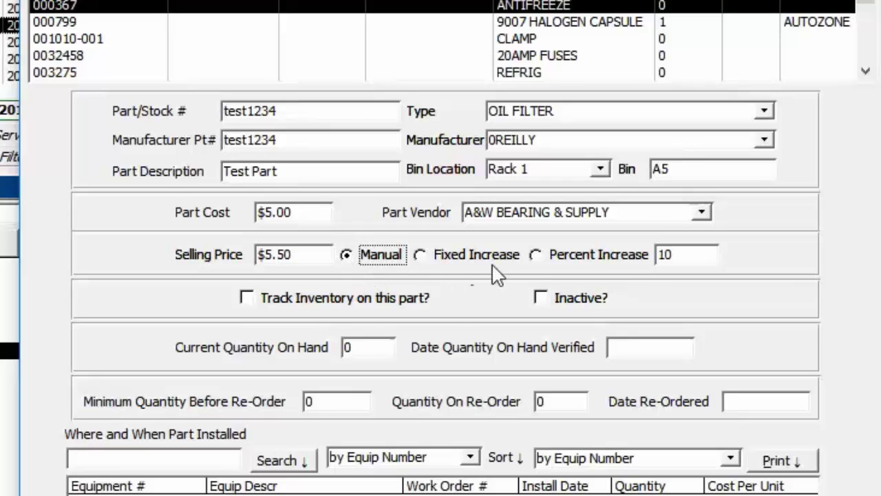
key("shift+Tab")
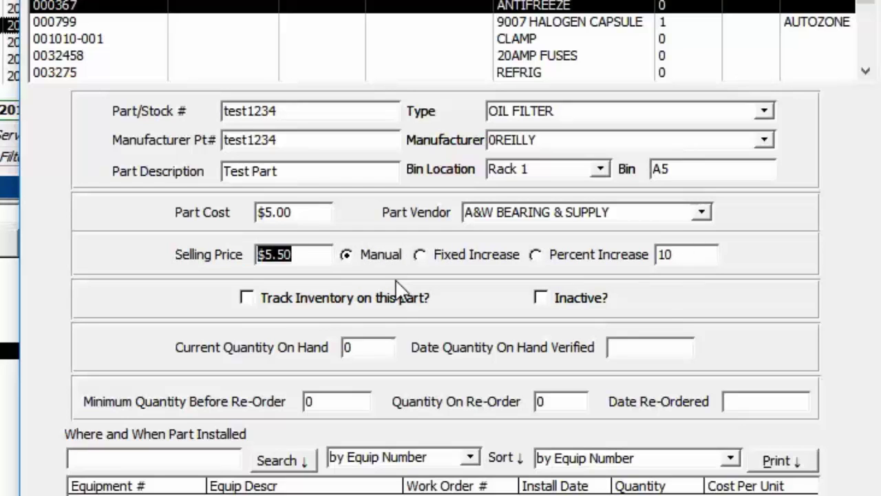
type("15.00")
key("Tab")
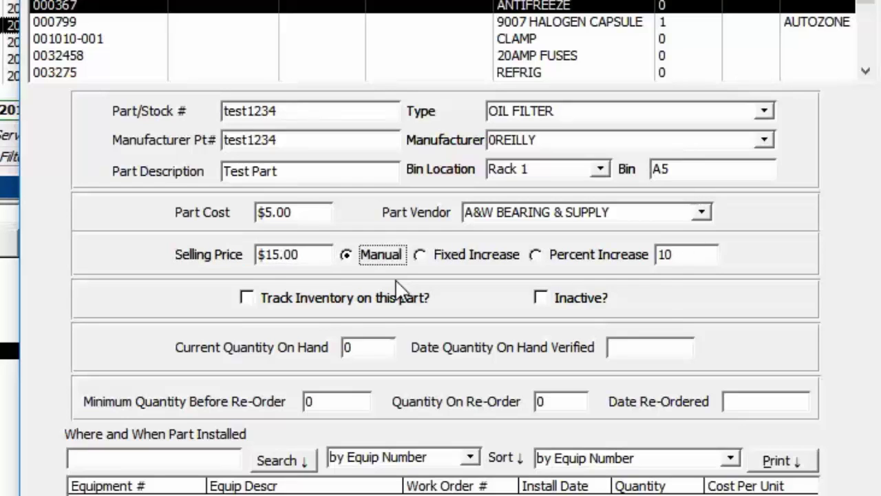
left_click(317, 255)
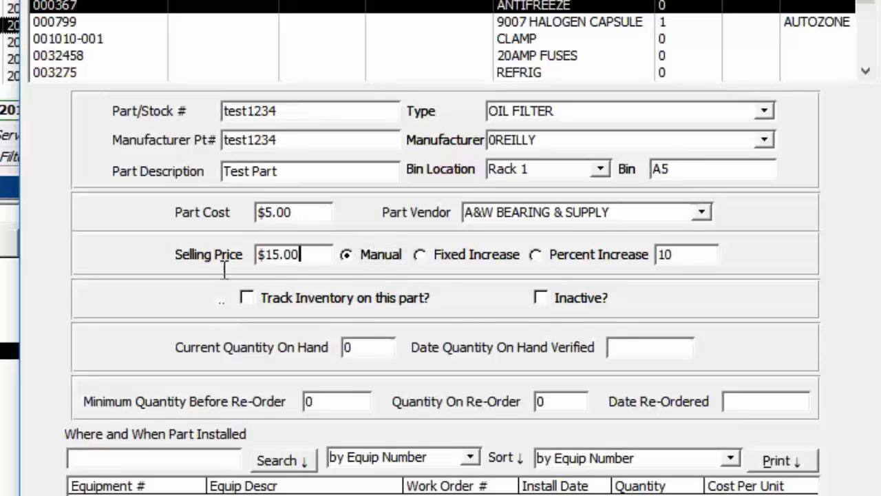
double_click(302, 255)
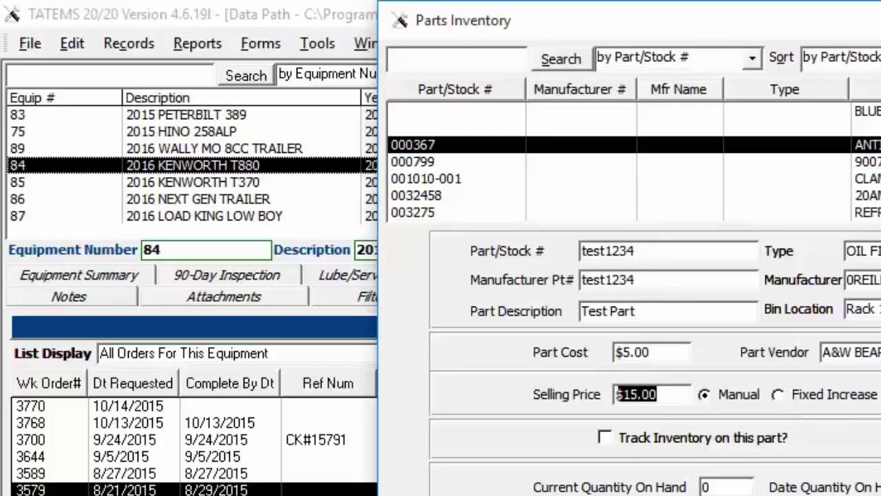
Accept the $15.00 selling price and check 'Track Inventory on this part?'.
key("Tab")
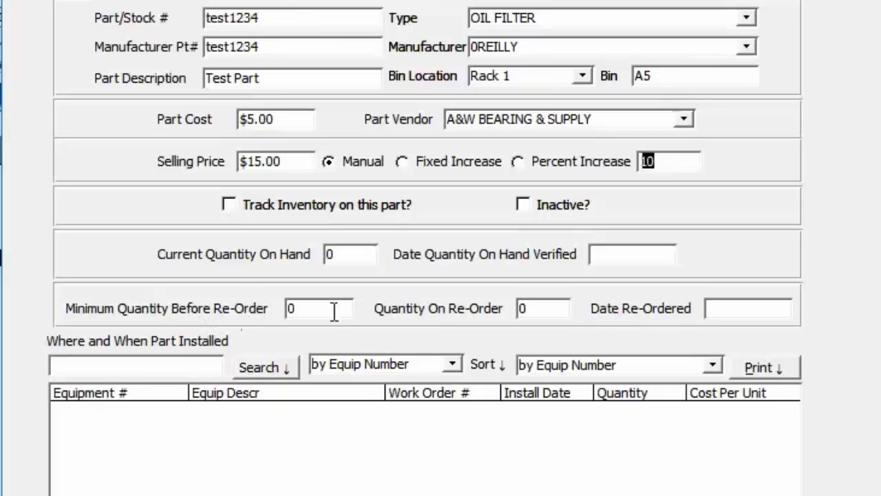
left_click(233, 207)
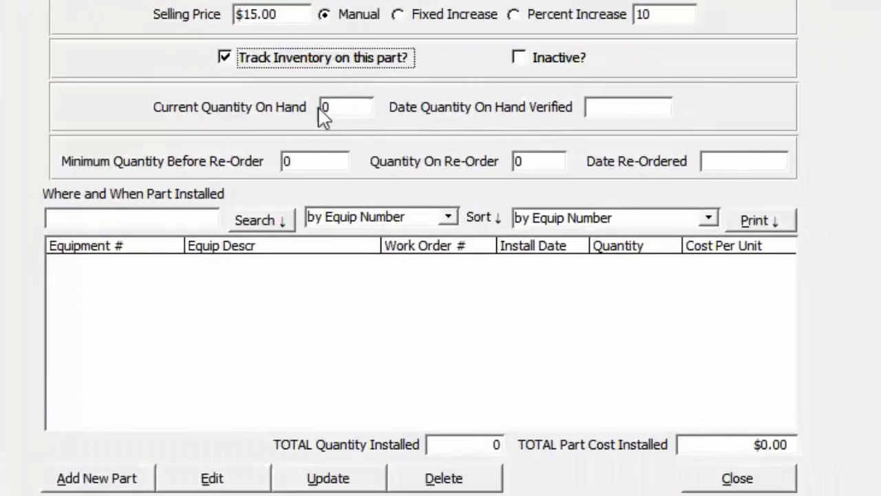
Enter quantity on hand 1, verified date 07/06/2016, and minimum re-order quantity 1.
double_click(322, 107)
type("1")
left_click(605, 116)
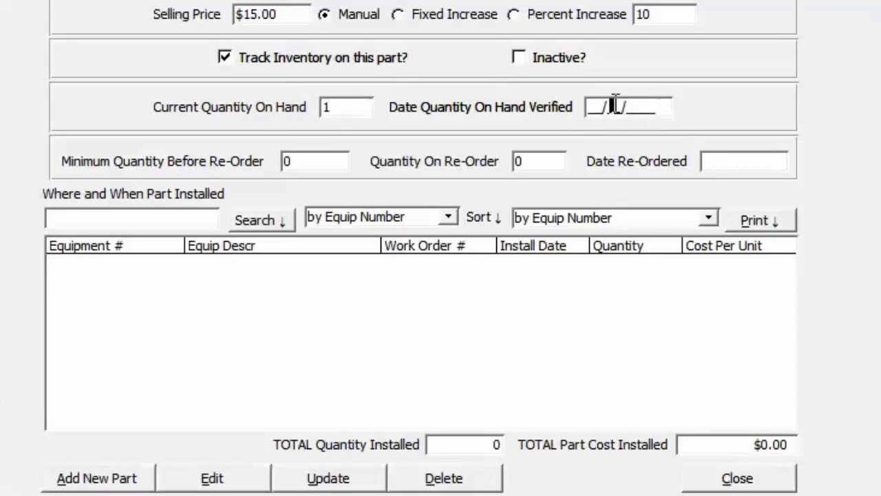
left_click_drag(660, 100, 554, 117)
type("07062016")
left_click(315, 165)
left_click_drag(315, 165, 191, 165)
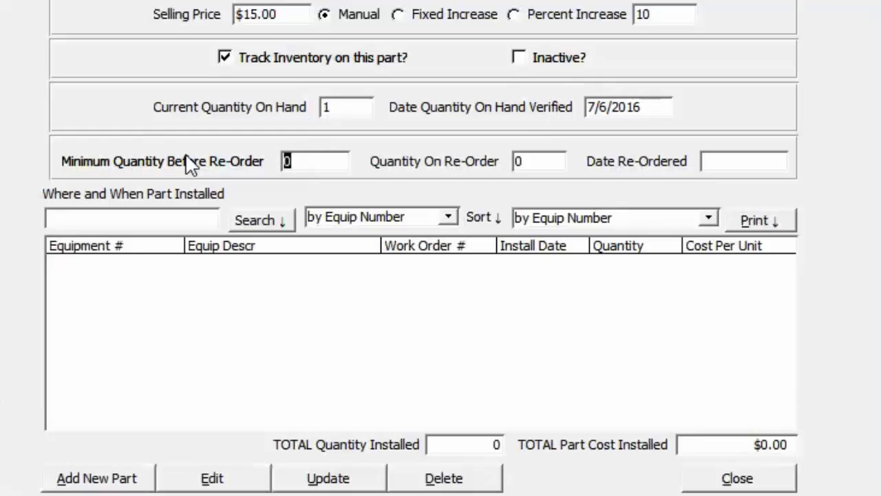
type("1")
left_click(328, 108)
left_click(287, 161)
left_click(536, 161)
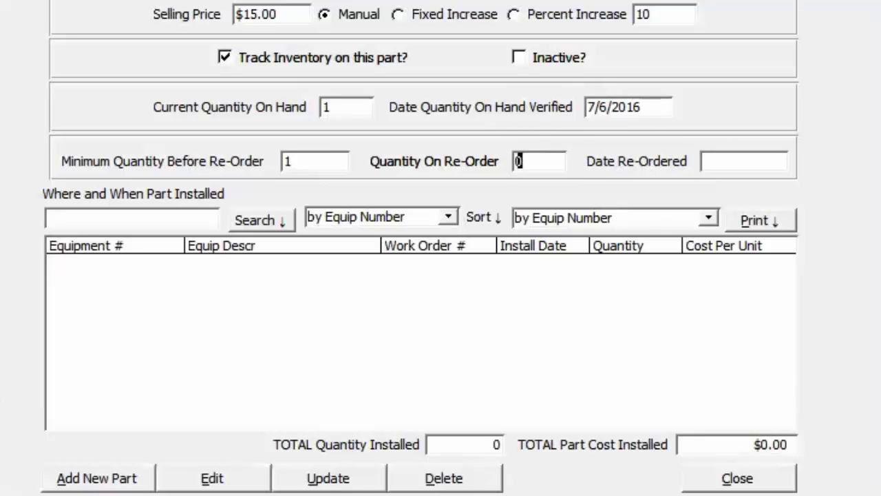
Enter a quantity on re-order of 5 and a re-order date of 07-06-2016.
double_click(527, 165)
type("5")
left_click(724, 163)
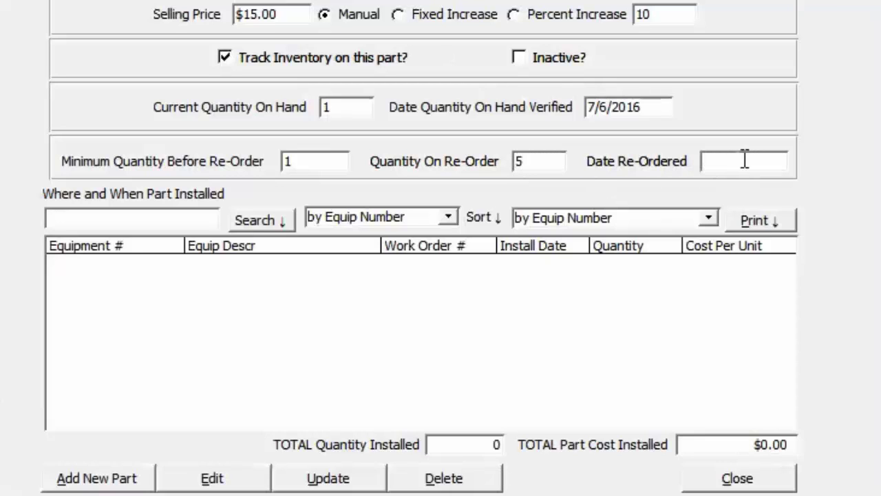
type("0")
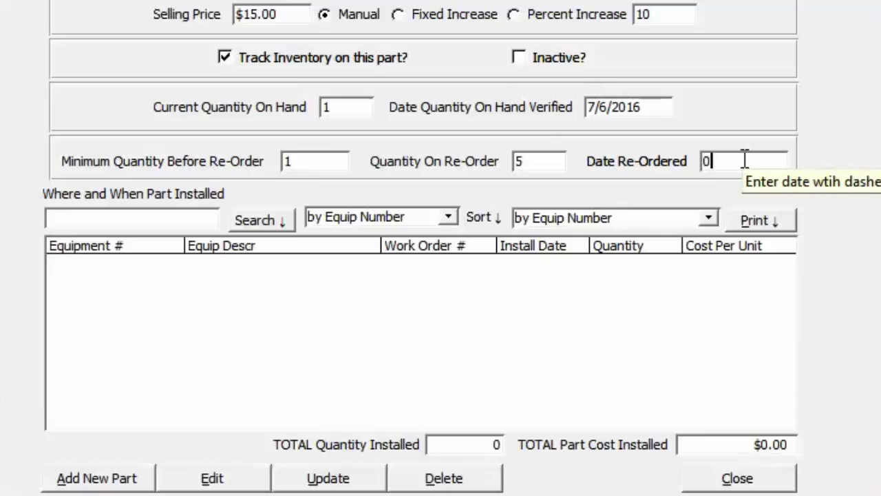
type("7-06-2016")
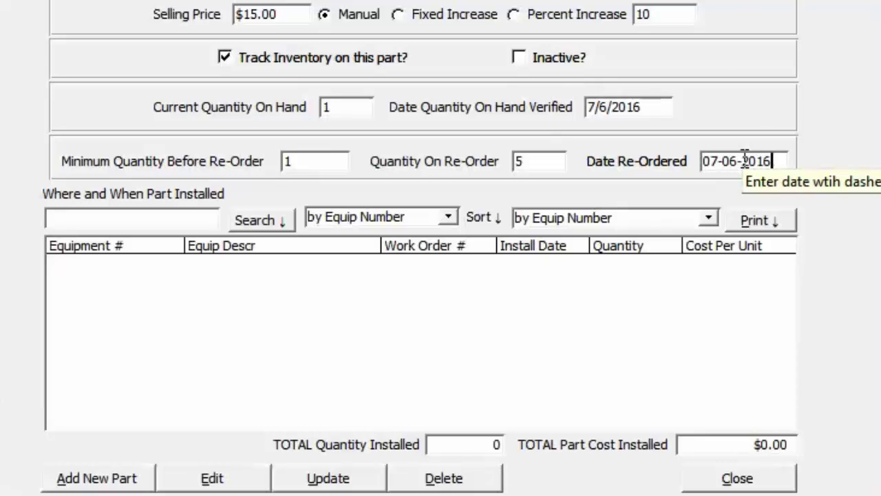
left_click(560, 164)
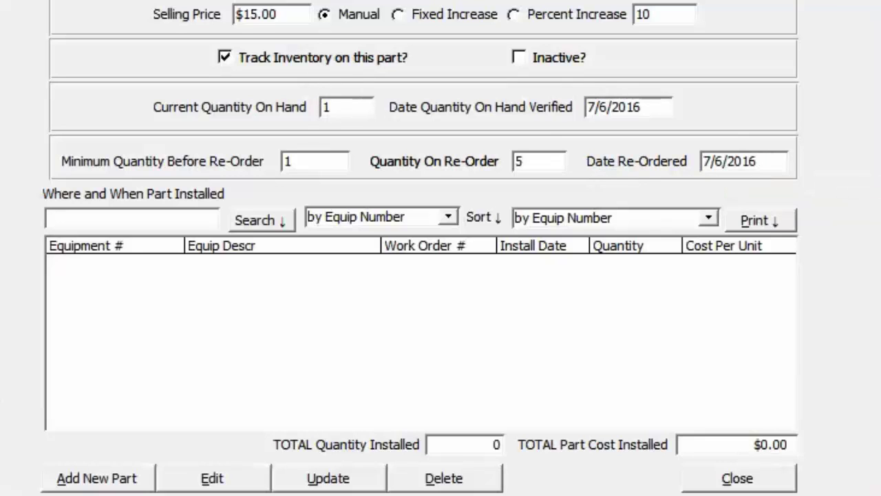
left_click(333, 108)
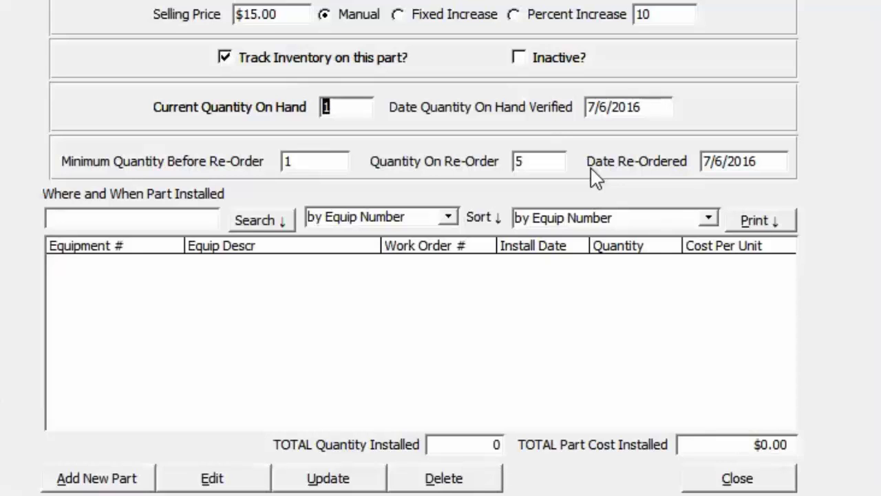
Change Current Quantity On Hand to 6 and review the installed totals.
type("6")
left_click(729, 442)
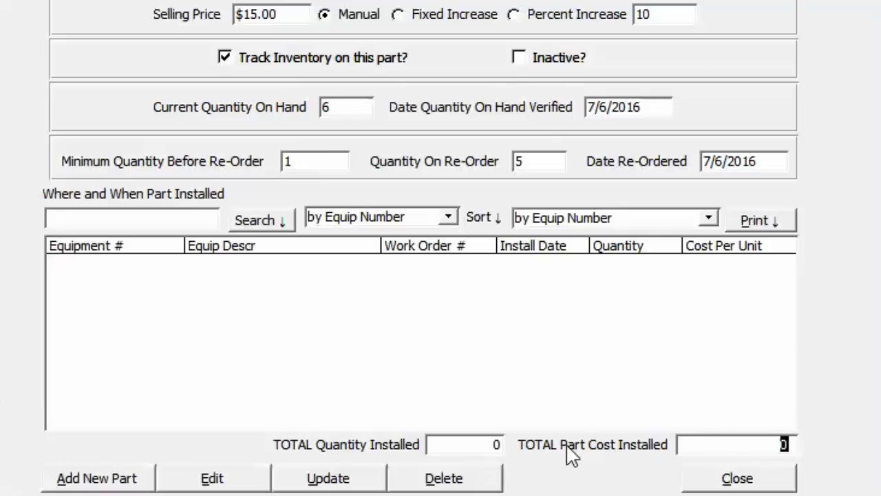
left_click(735, 442)
double_click(482, 444)
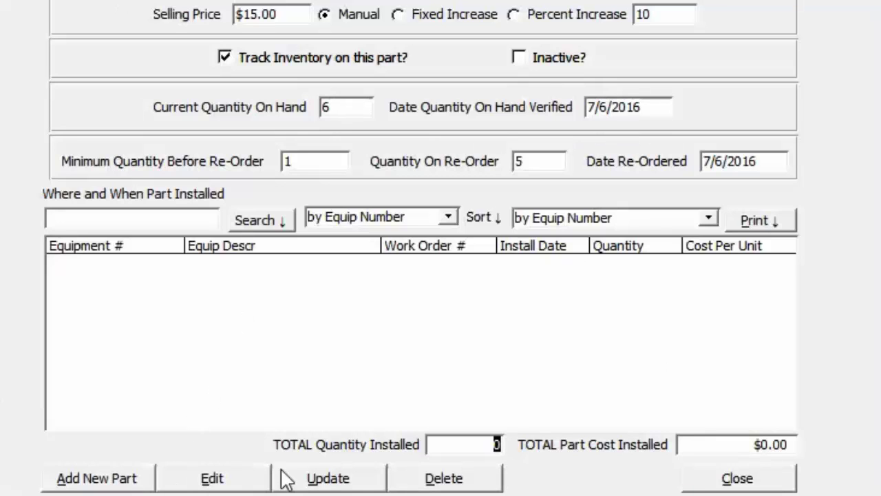
Save part test1234 with Update, then reopen it for editing.
left_click(328, 477)
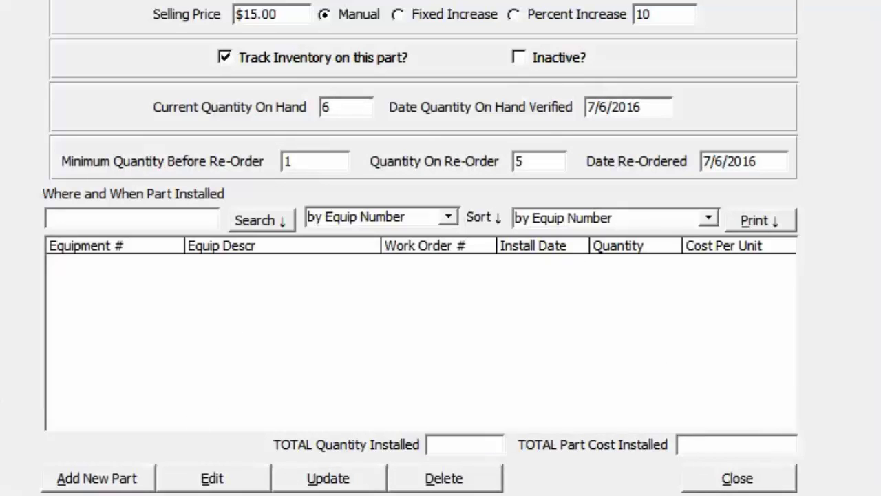
scroll(265, 63, "up", 1)
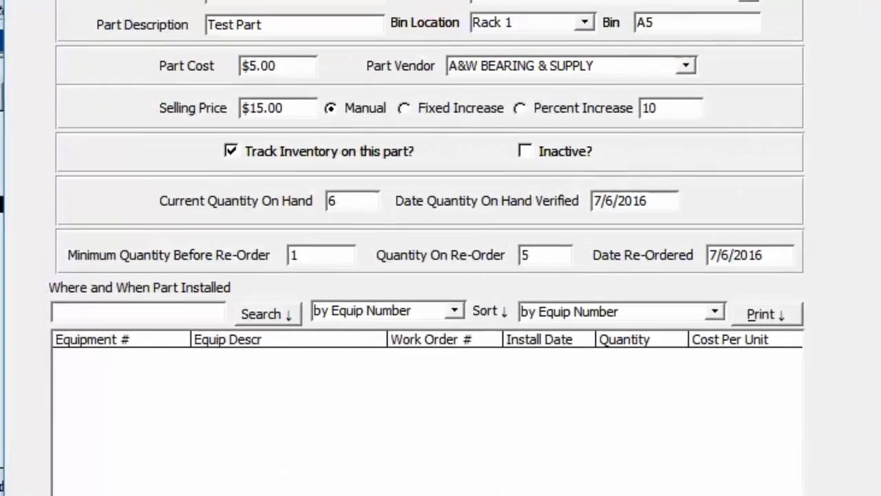
left_click(247, 469)
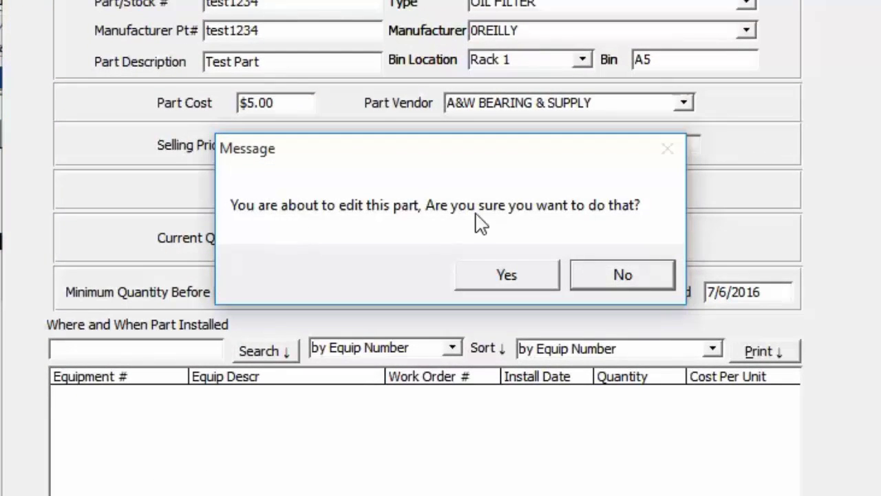
Change test1234's selling price to $10.00 and update the part.
left_click(518, 284)
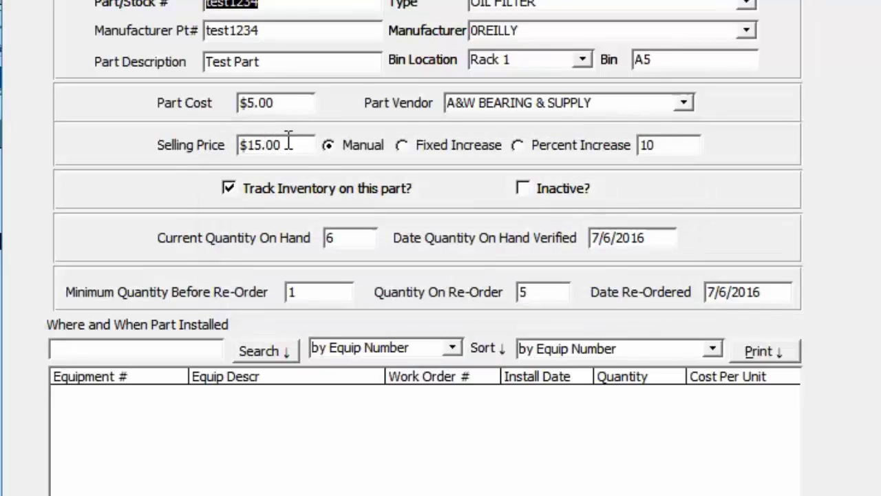
left_click_drag(283, 145, 123, 152)
type("10.")
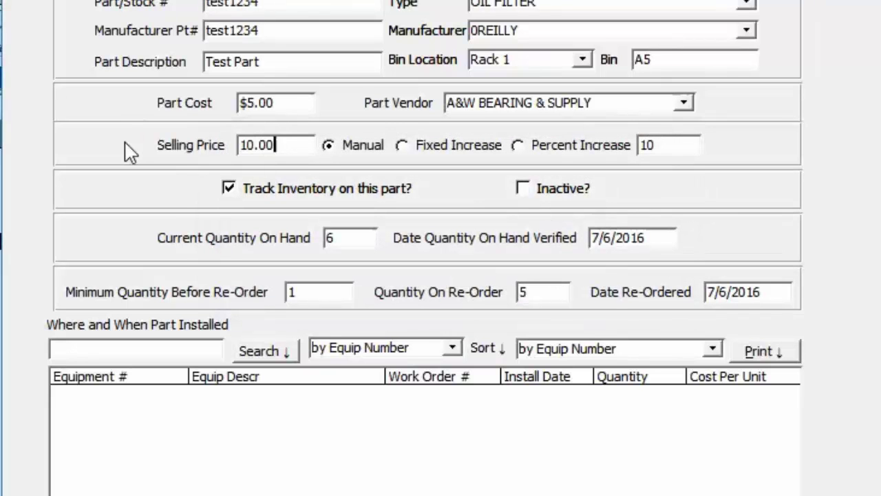
left_click(299, 104)
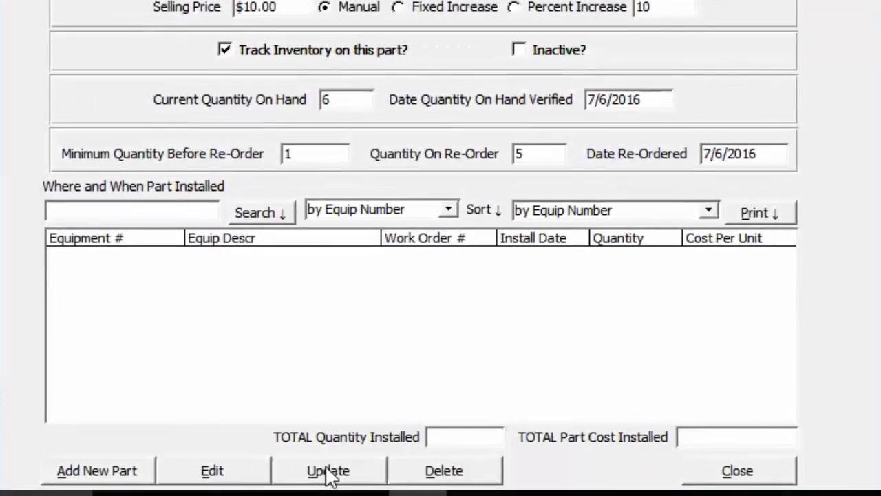
left_click(326, 472)
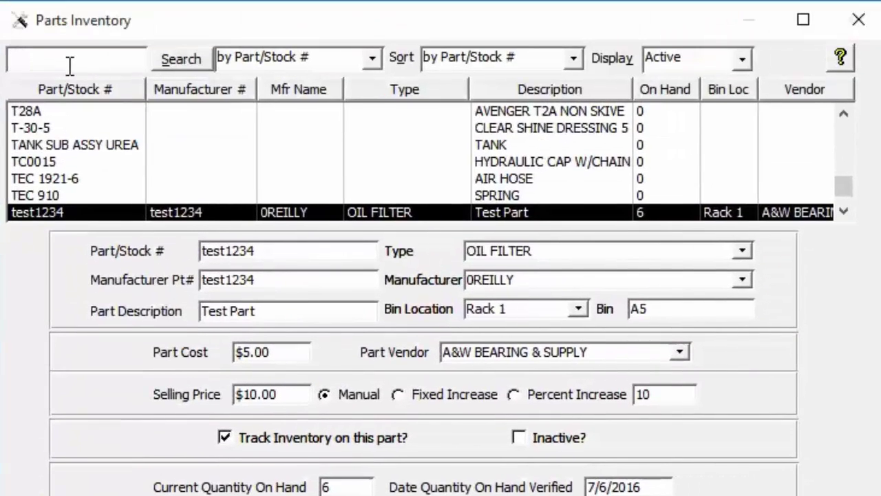
Search the parts list for 'test' and show test1234's details.
left_click(40, 129)
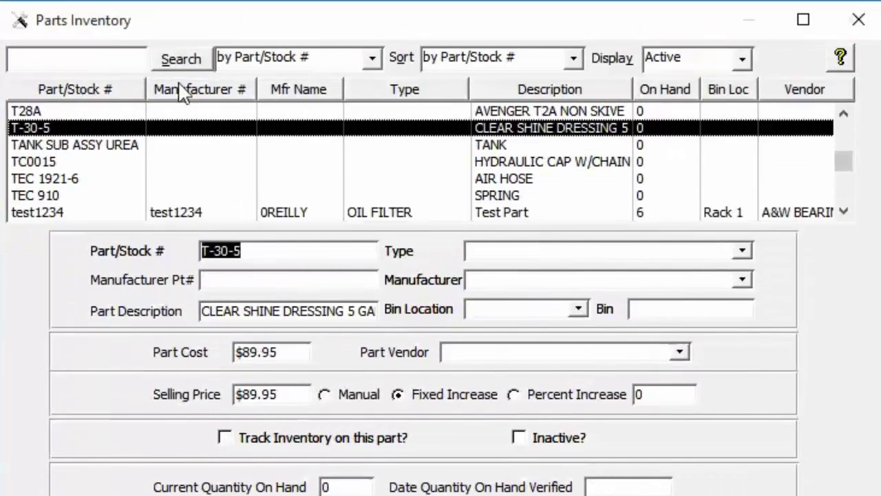
left_click(112, 54)
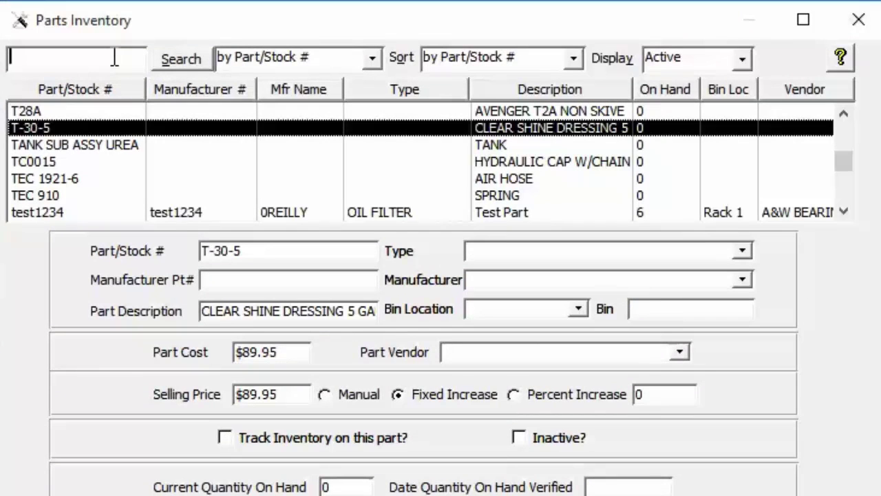
left_click(181, 59)
left_click(54, 117)
left_click(53, 112)
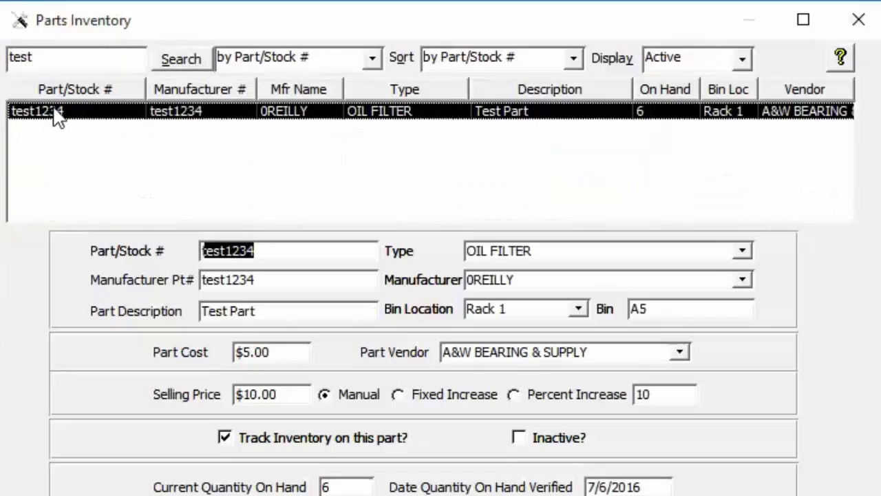
Search for T* to list all part numbers starting with T and scroll the results.
double_click(52, 58)
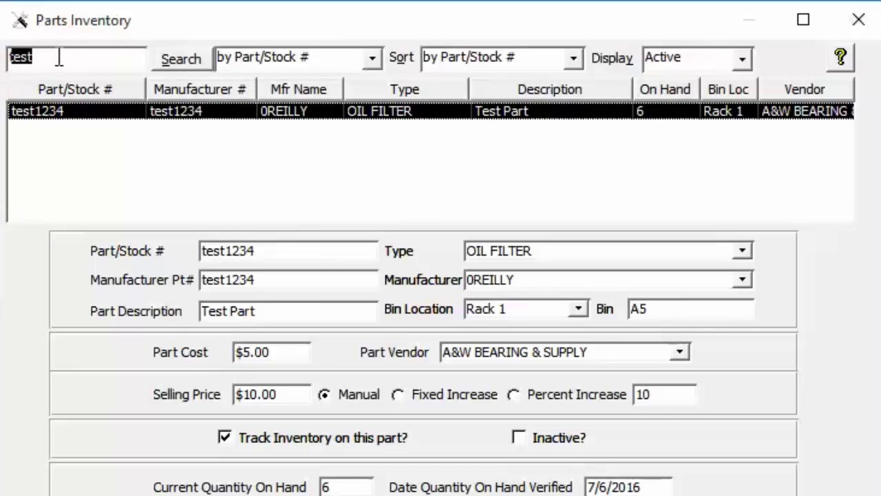
key("BackSpace")
left_click(188, 64)
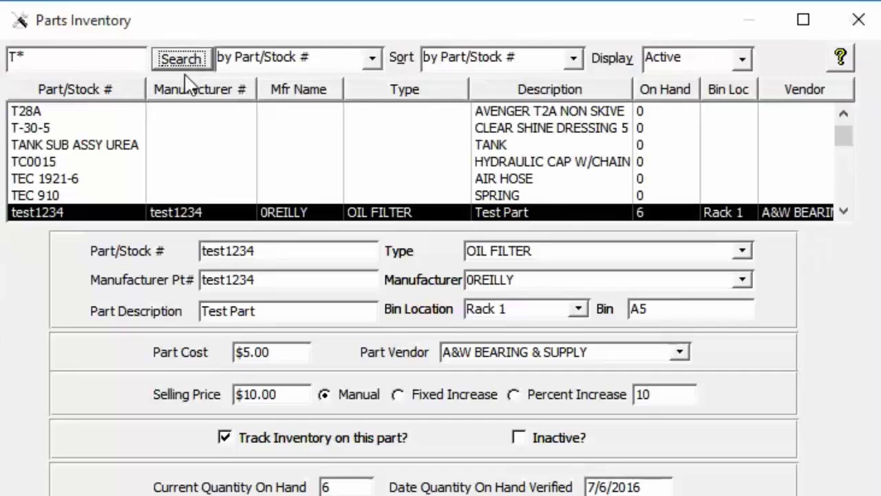
left_click_drag(853, 145, 850, 162)
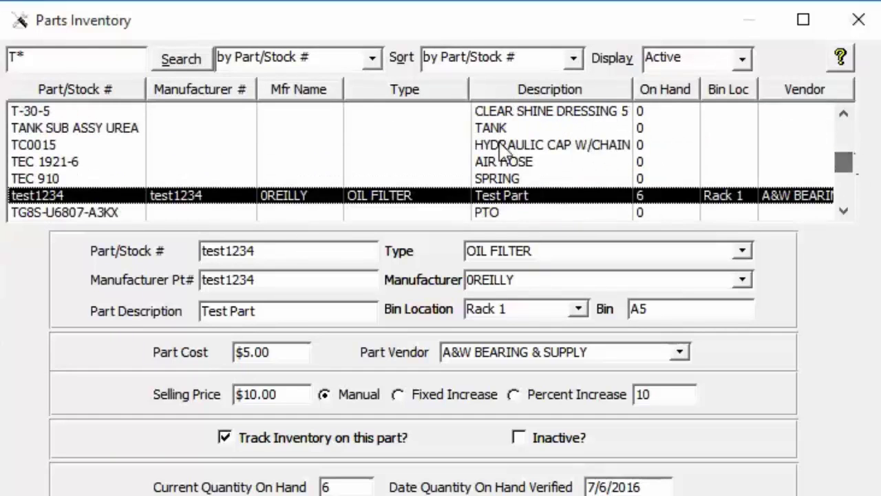
double_click(11, 59)
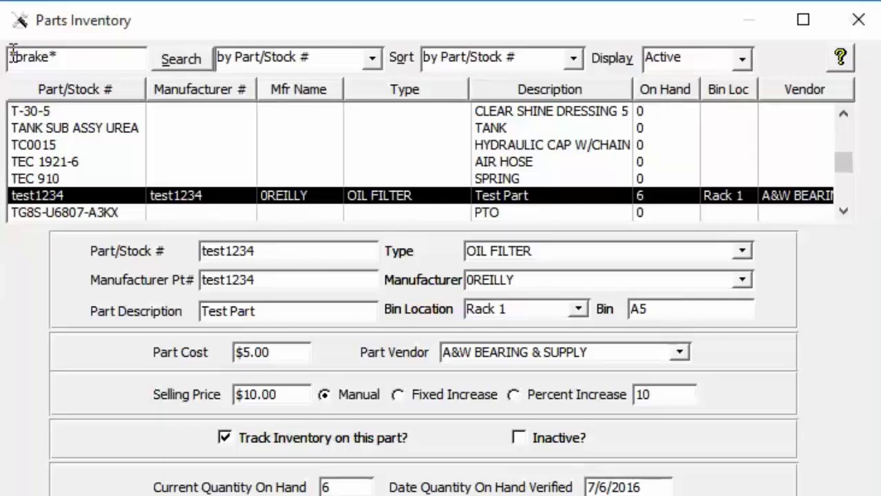
Run the *brake* search and load the BRAKE CLEAN part's details.
left_click(55, 55)
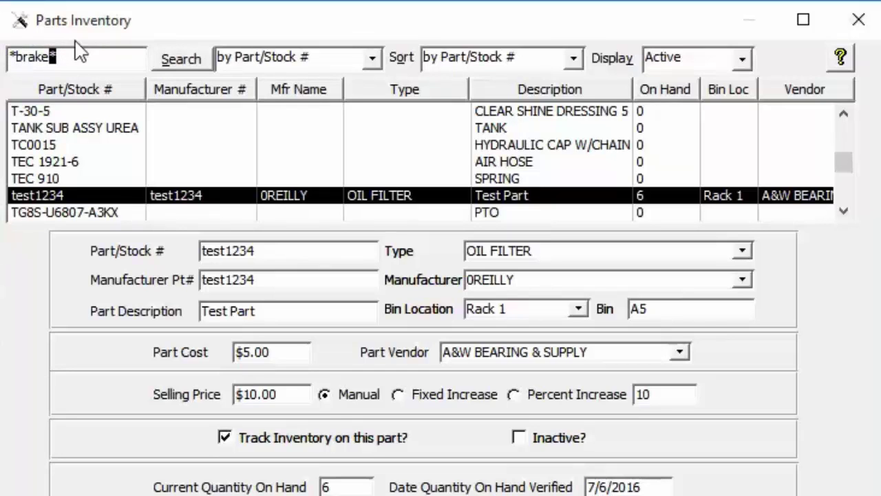
left_click(11, 55)
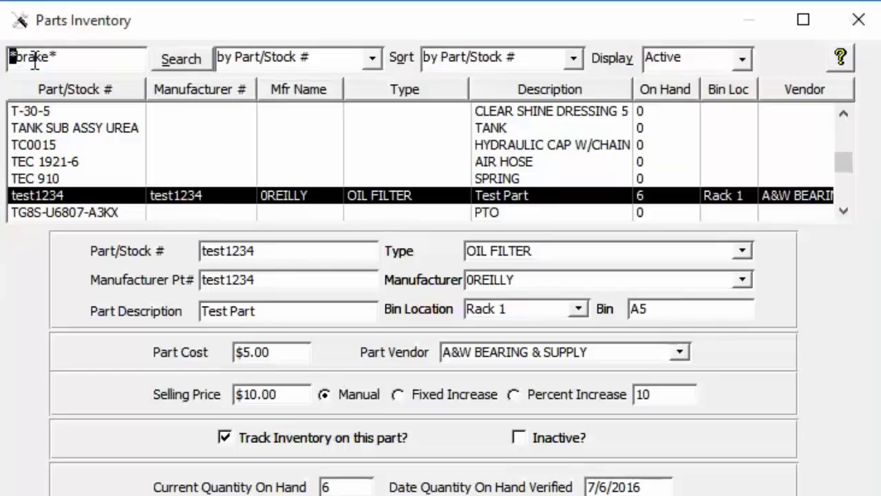
left_click_drag(15, 58, 45, 58)
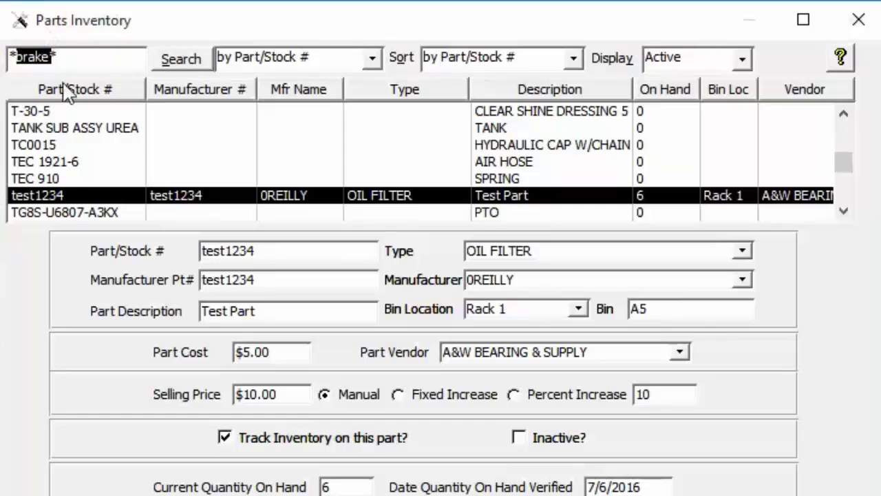
left_click(186, 61)
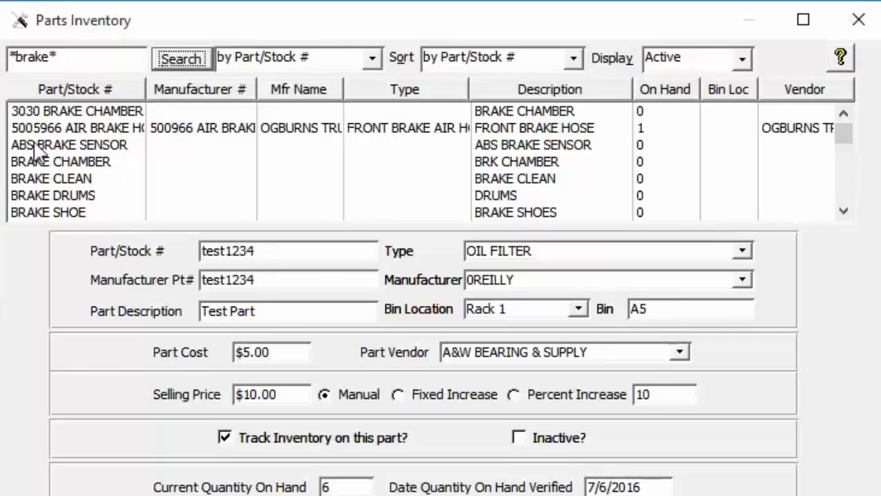
left_click(69, 166)
left_click(74, 178)
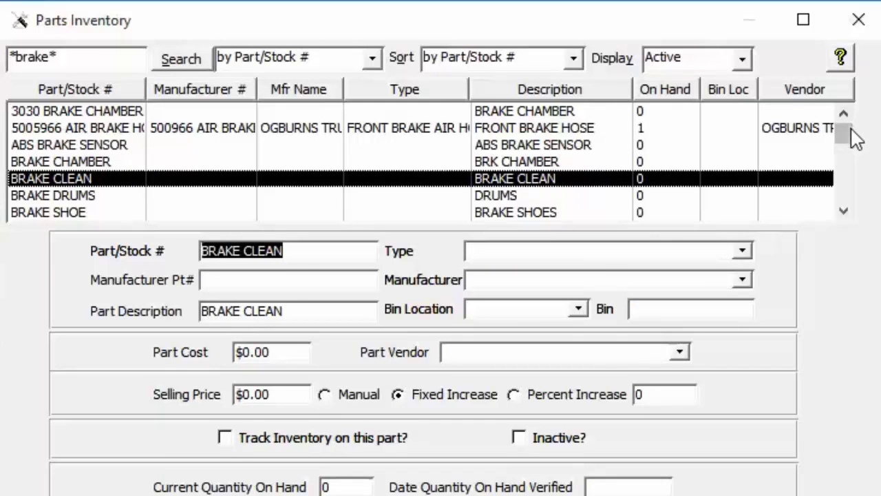
left_click_drag(849, 137, 842, 183)
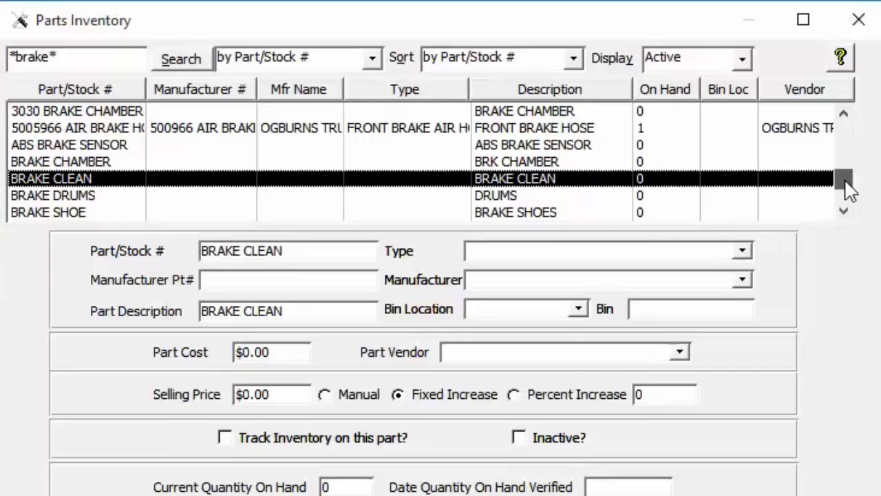
Review the Search-by and Sort options and set Display to Re-Order Needed.
left_click(371, 59)
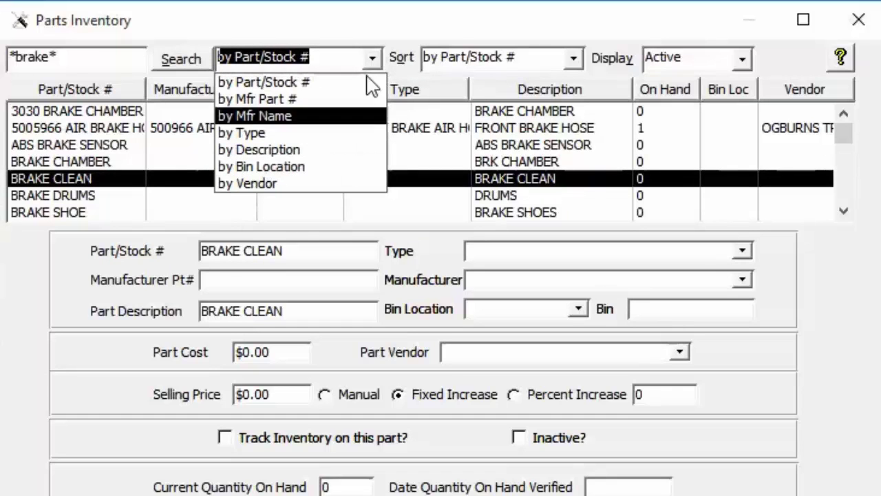
left_click(573, 59)
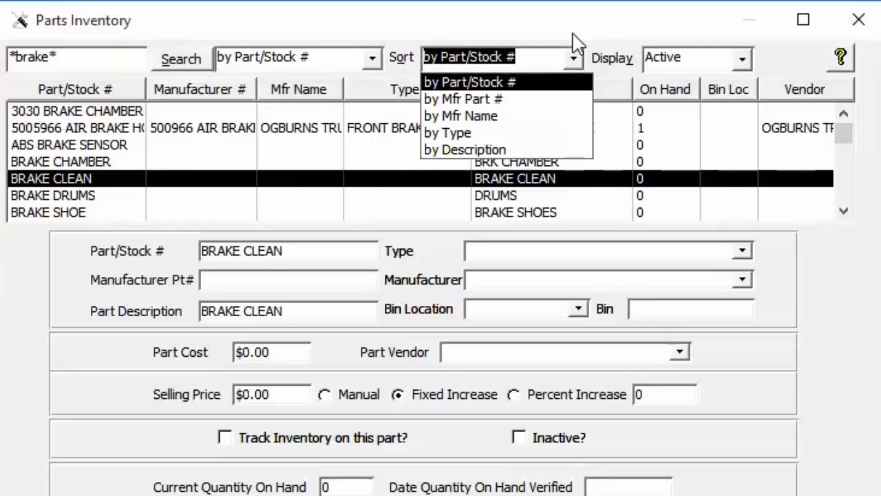
left_click(577, 44)
left_click(742, 59)
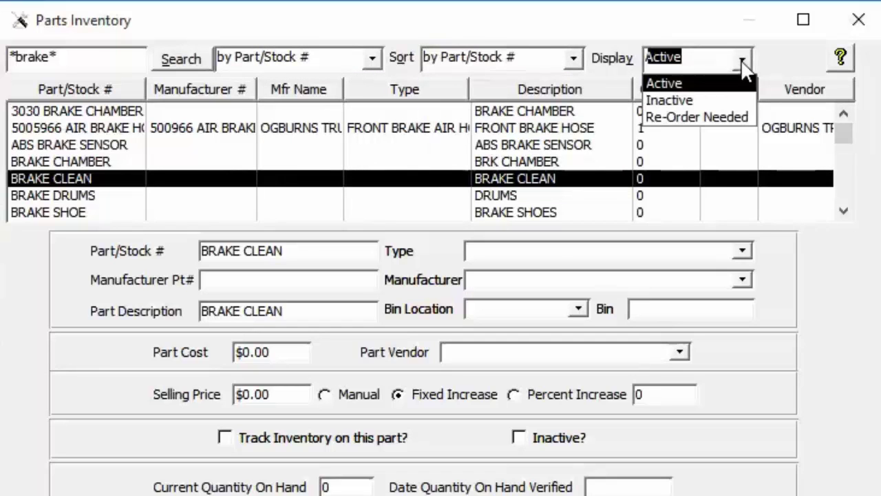
left_click(697, 131)
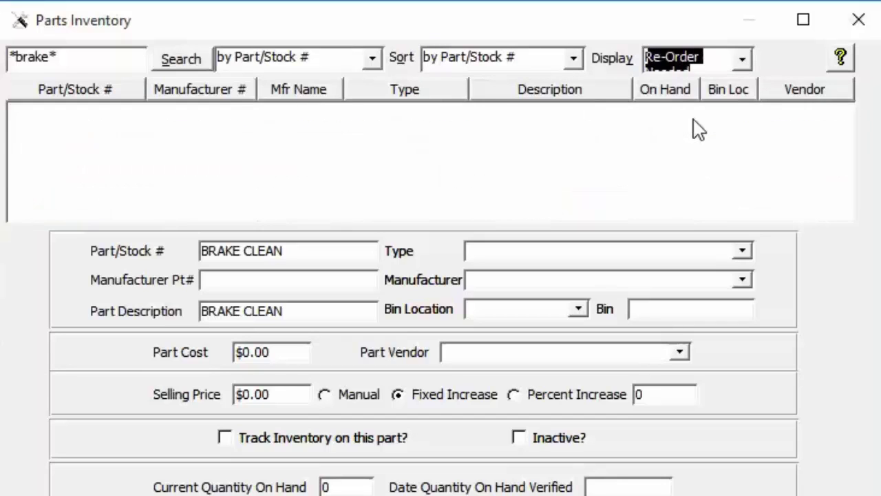
left_click(743, 61)
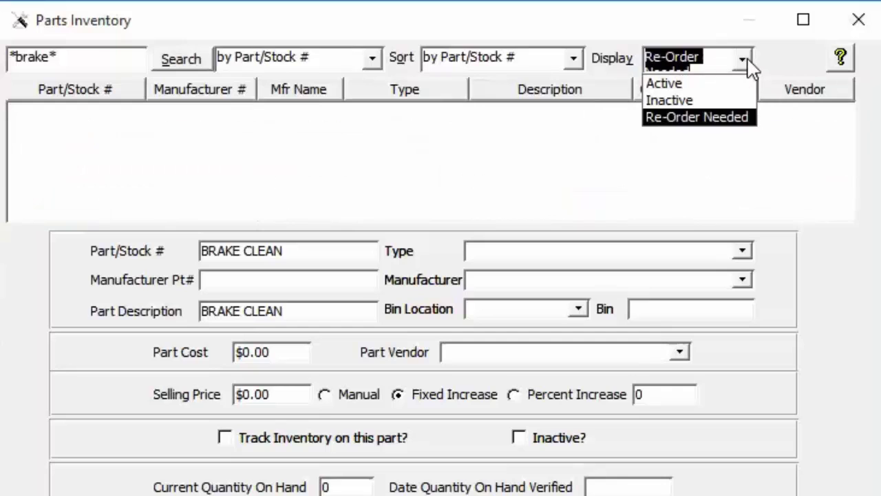
left_click(713, 118)
Clear the *brake* search text and search to list all re-order parts.
left_click_drag(56, 58, 9, 57)
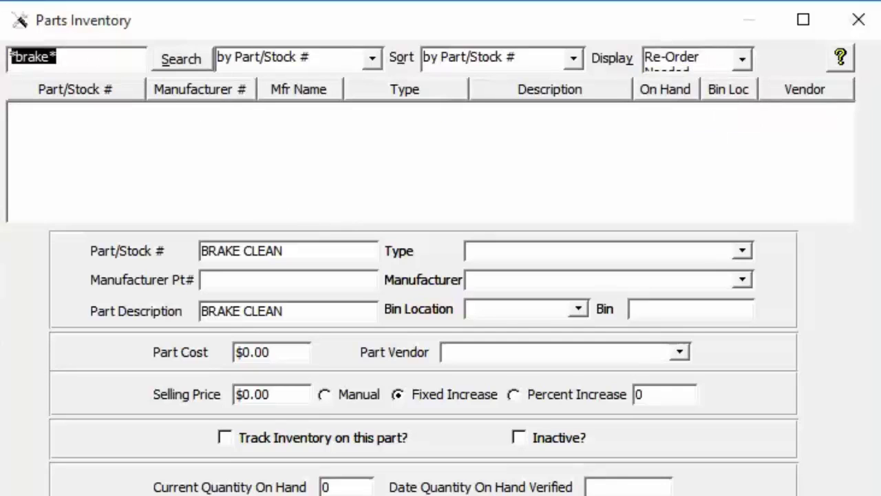
key("BackSpace")
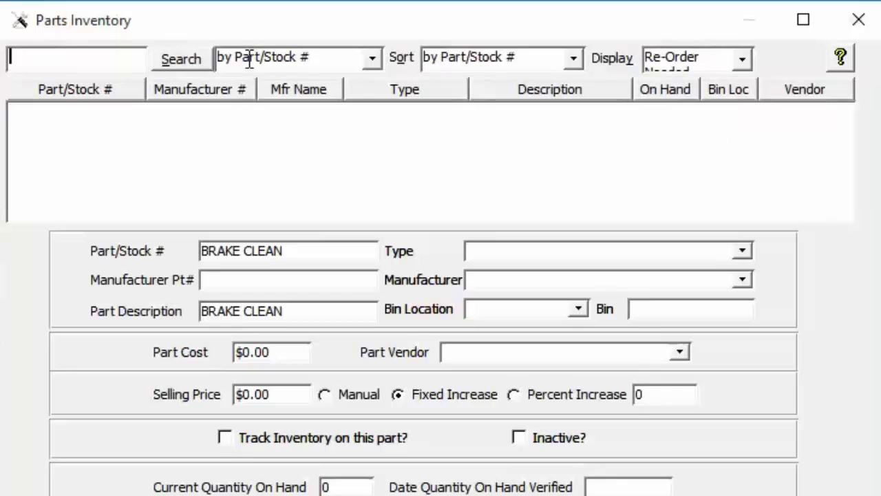
left_click(190, 62)
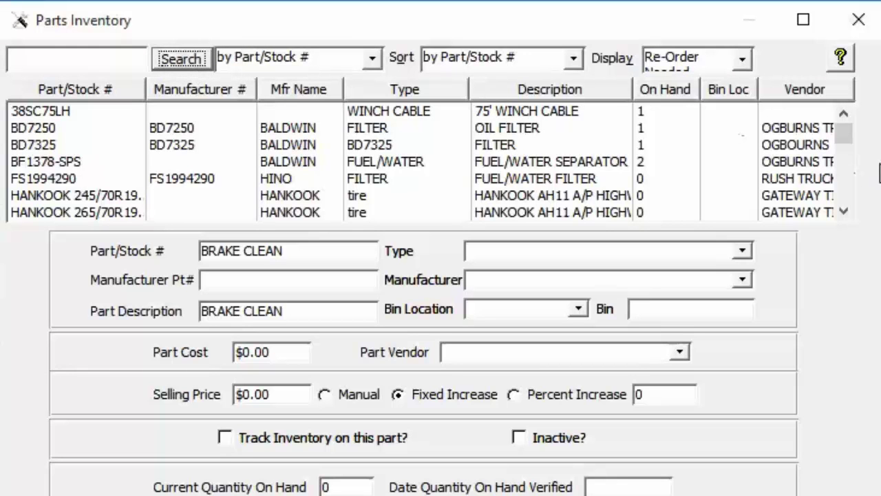
mouse_move(847, 133)
left_mouse_down()
mouse_move(853, 199)
mouse_move(846, 142)
left_mouse_up()
Review HANKOOK tires' install history: four installs, 6 units, $2,064.05, including work order 1303.
left_click(606, 146)
key("Tab")
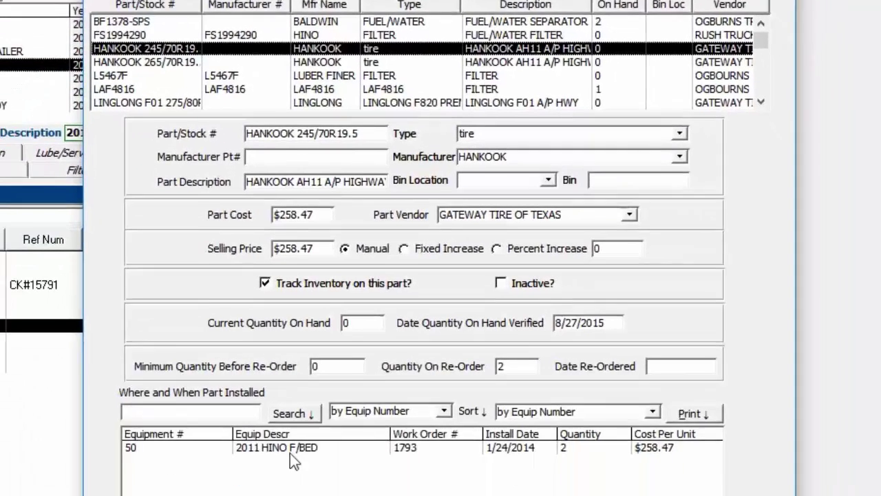
left_click(298, 413)
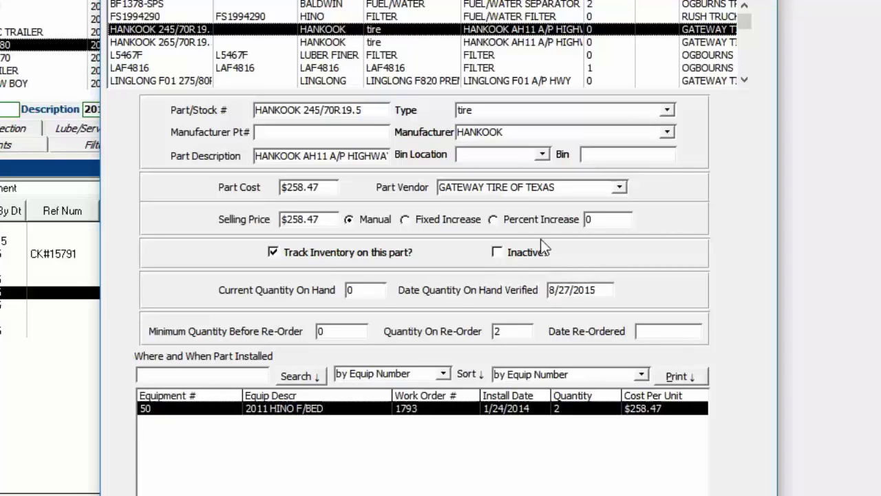
left_click(387, 82)
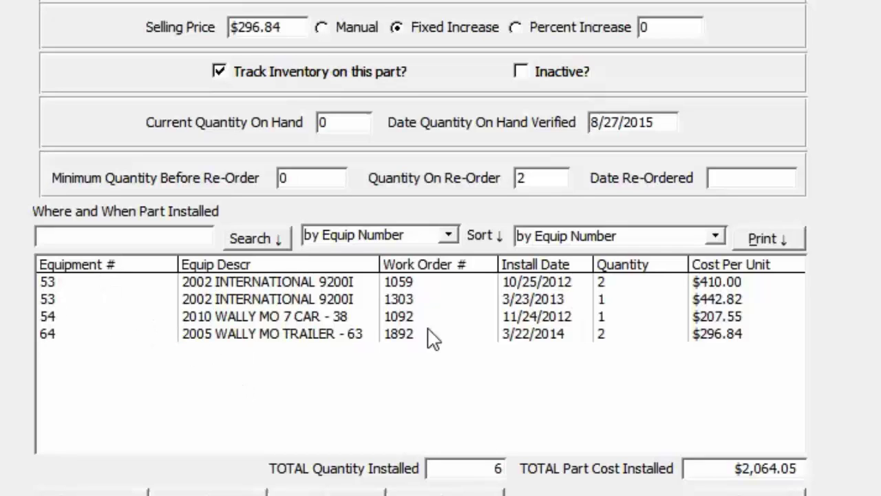
left_click(716, 299)
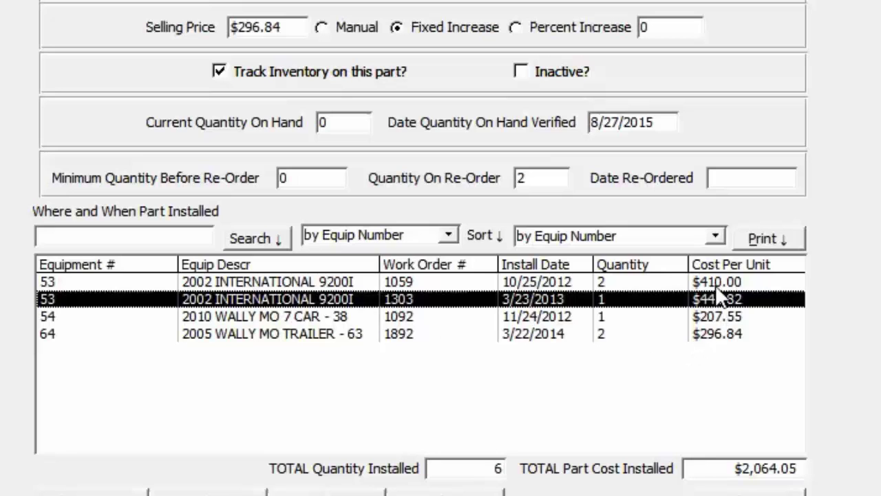
left_click(717, 282)
key("Down")
key("Down")
key("Down")
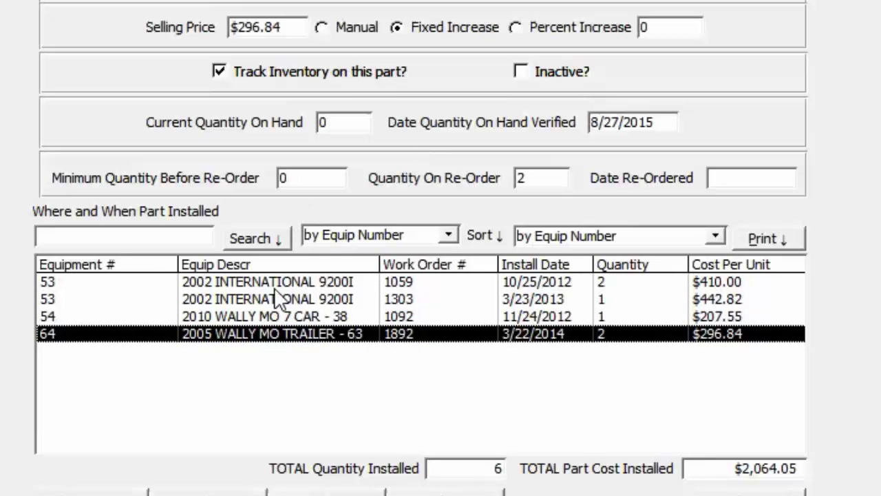
left_click(772, 235)
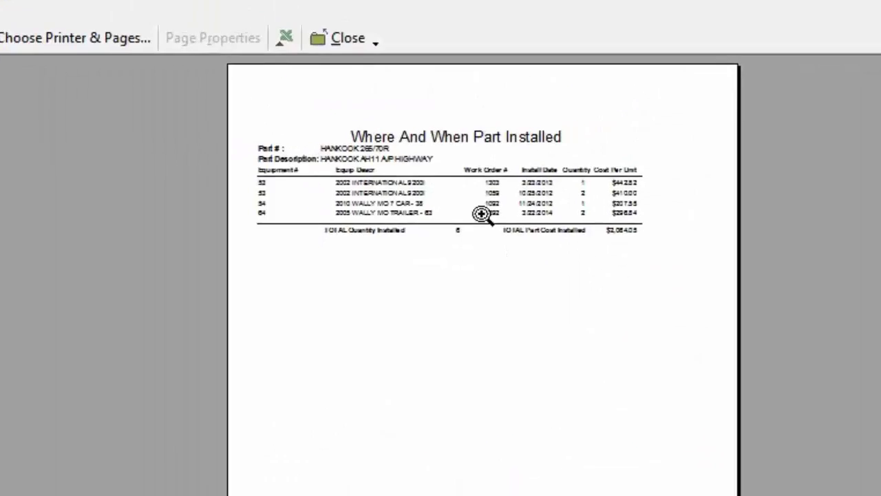
left_click(481, 214)
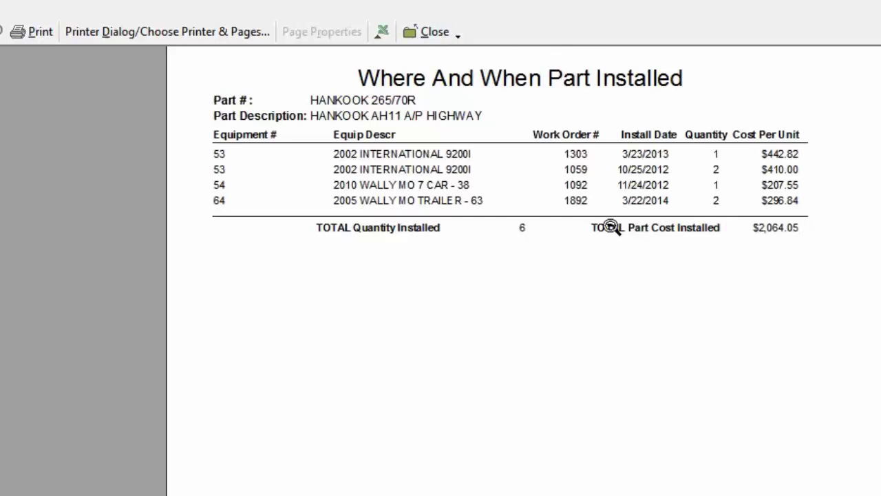
left_click(434, 31)
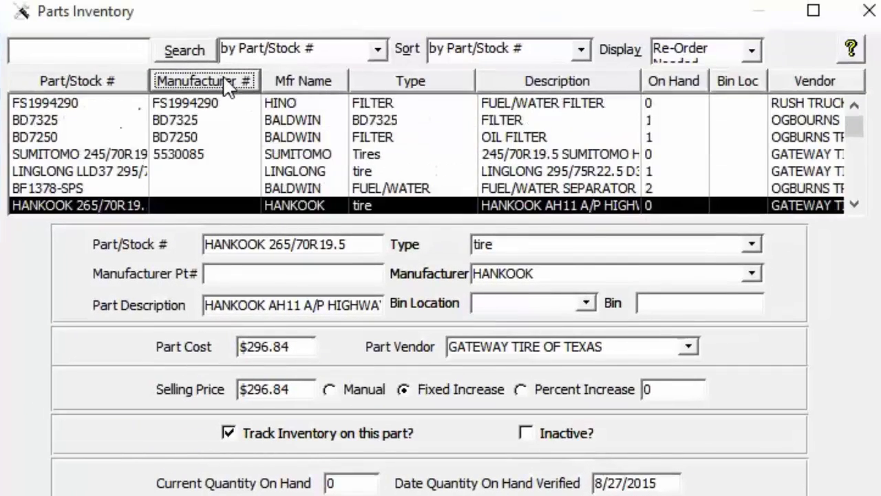
Re-sort parts by Mfr Name, Type, Description and Part/Stock #, then open My Company Information.
left_click(308, 83)
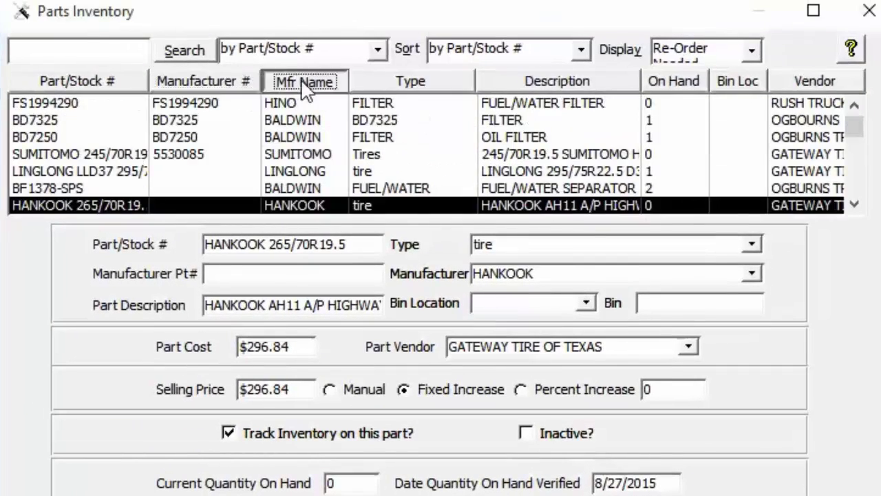
left_click(404, 81)
left_click(537, 80)
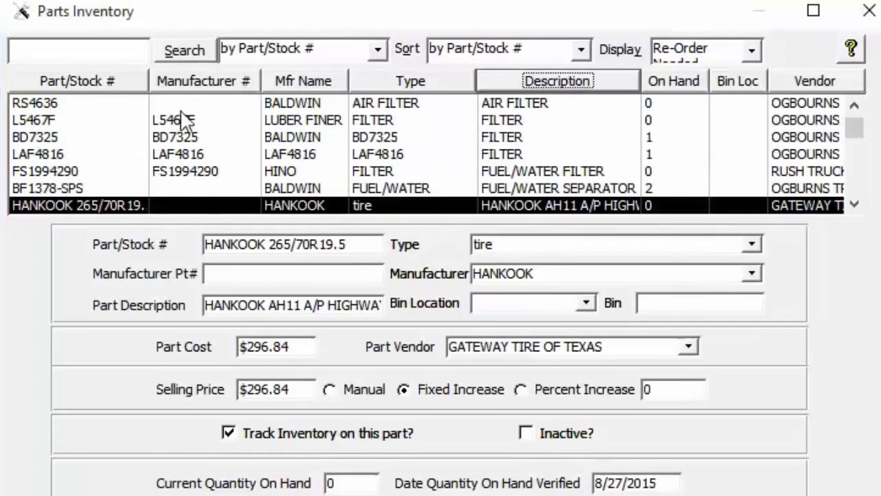
left_click(72, 84)
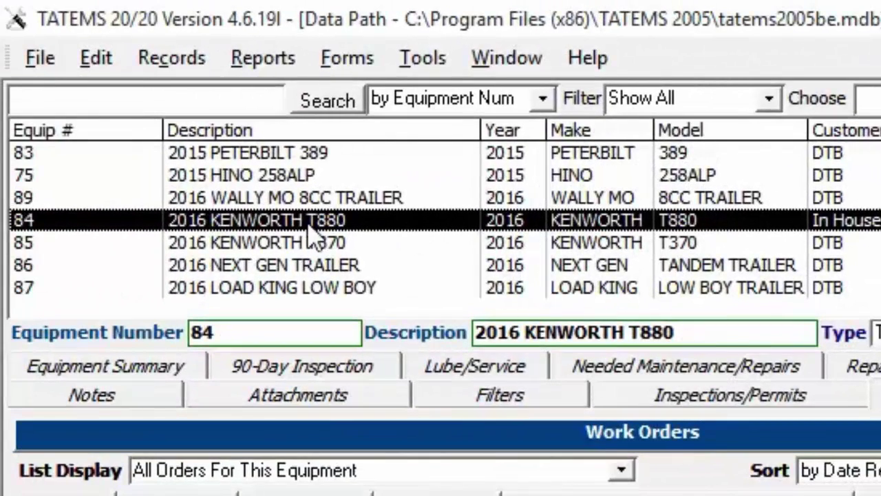
left_click(40, 58)
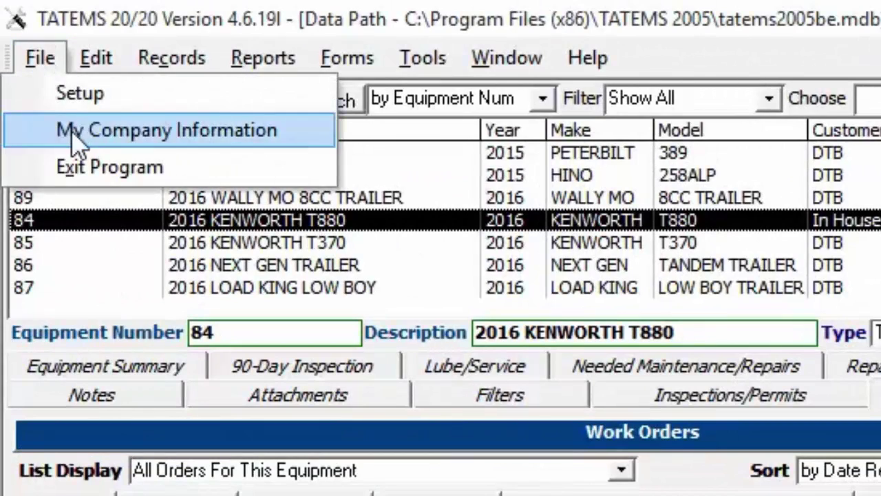
left_click(76, 130)
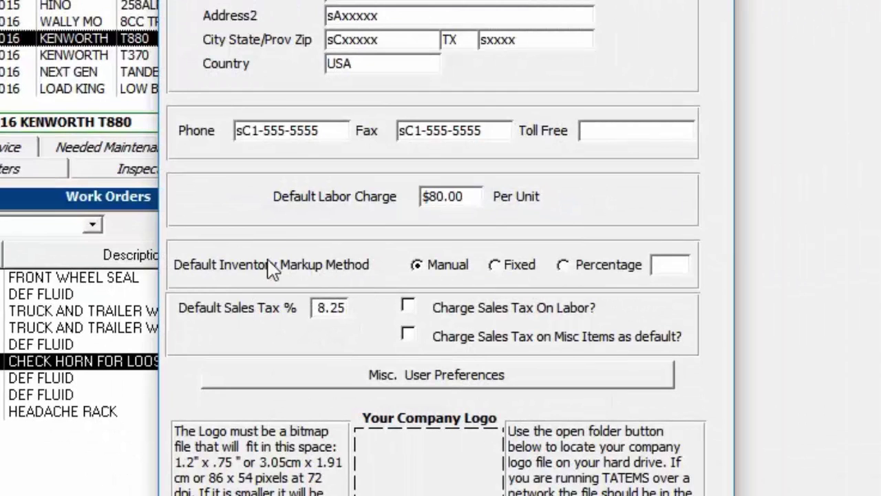
Try Fixed and Percentage markup methods with amount 10, then set the default back to Manual.
left_click(513, 266)
left_click(680, 260)
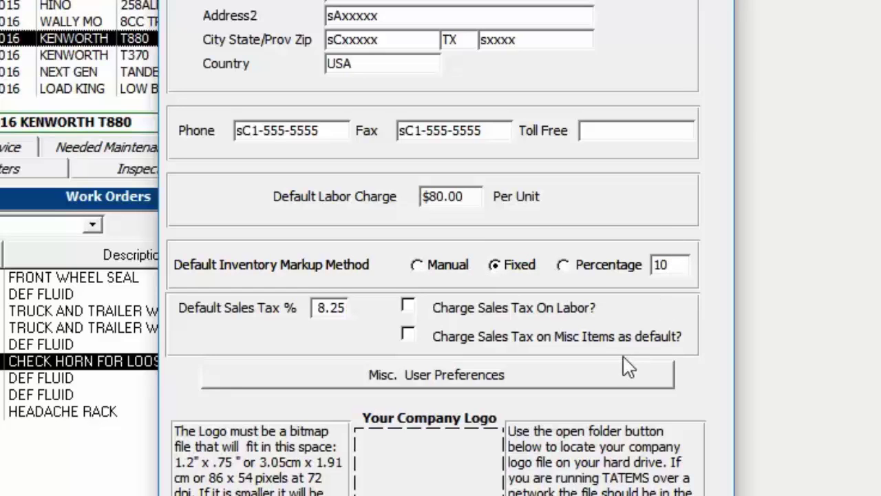
left_click(564, 266)
left_click(678, 262)
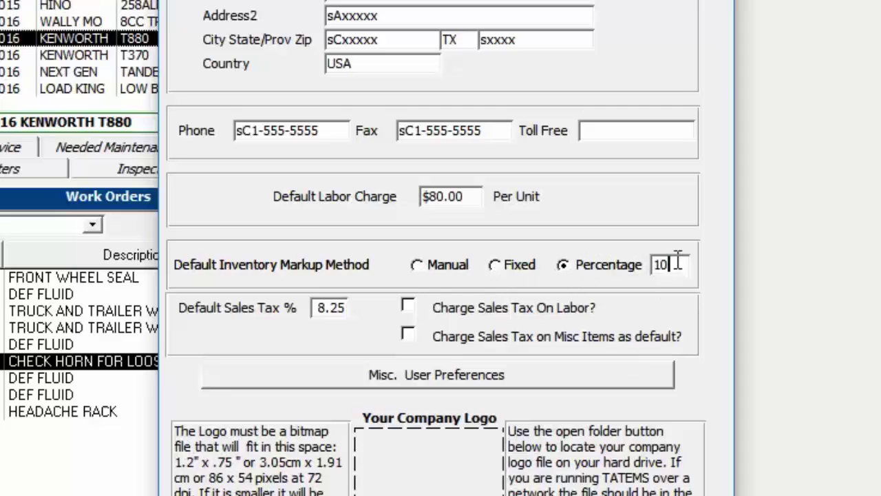
left_click(496, 265)
left_click(417, 265)
left_click(683, 267)
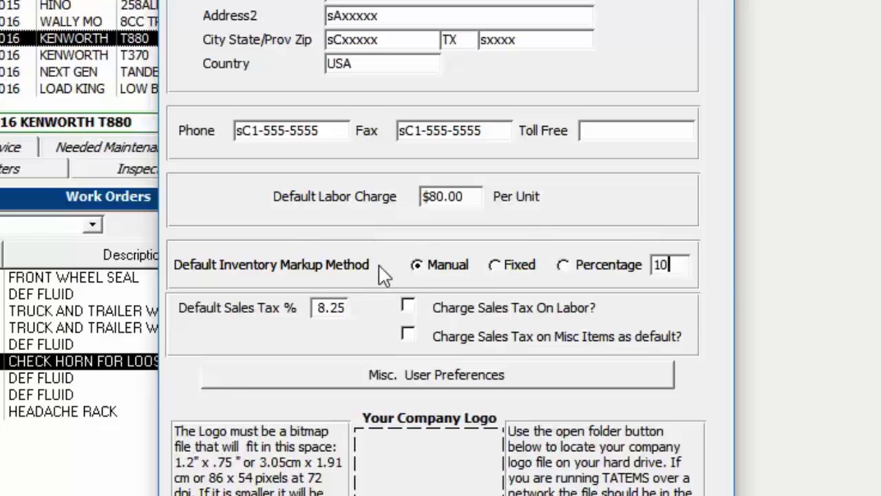